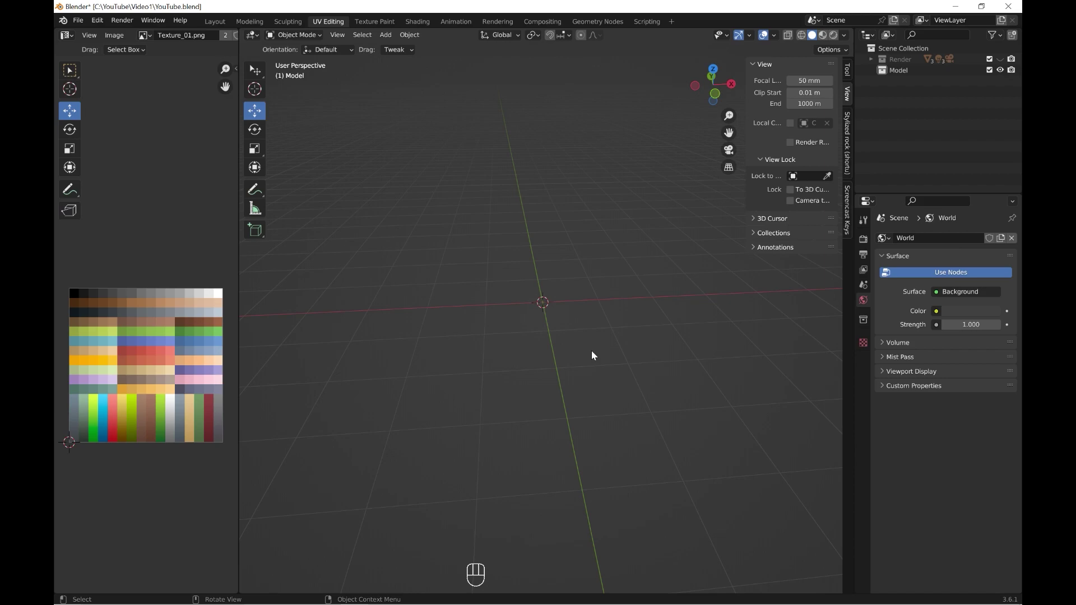
# Step: Add a cube and flatten it into a thin slab in the front view
pyautogui.hotkey('shift', 'a')
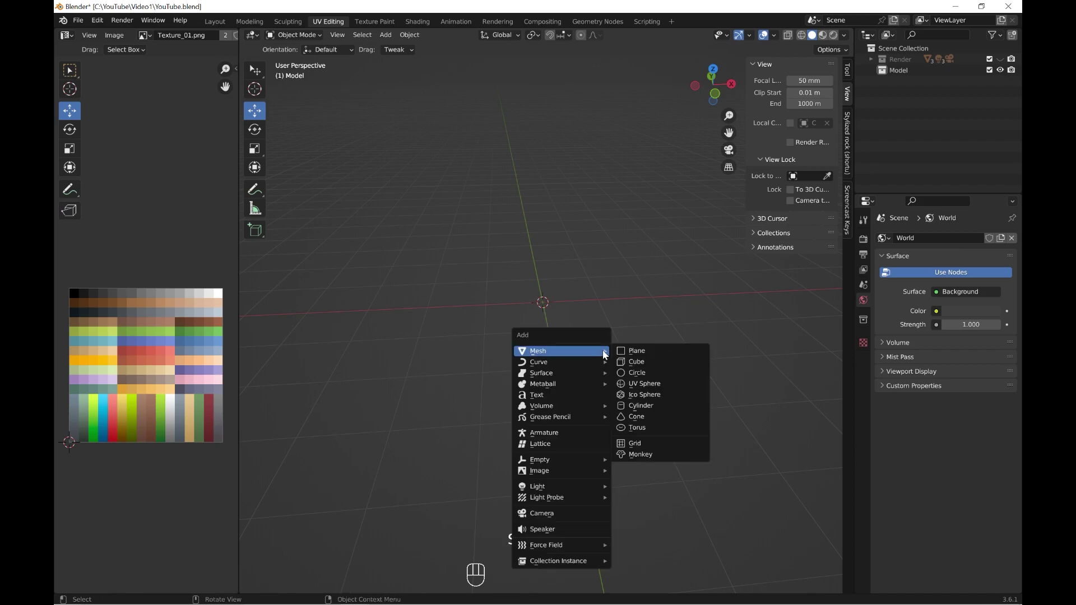
pyautogui.click(634, 362)
pyautogui.press('`')
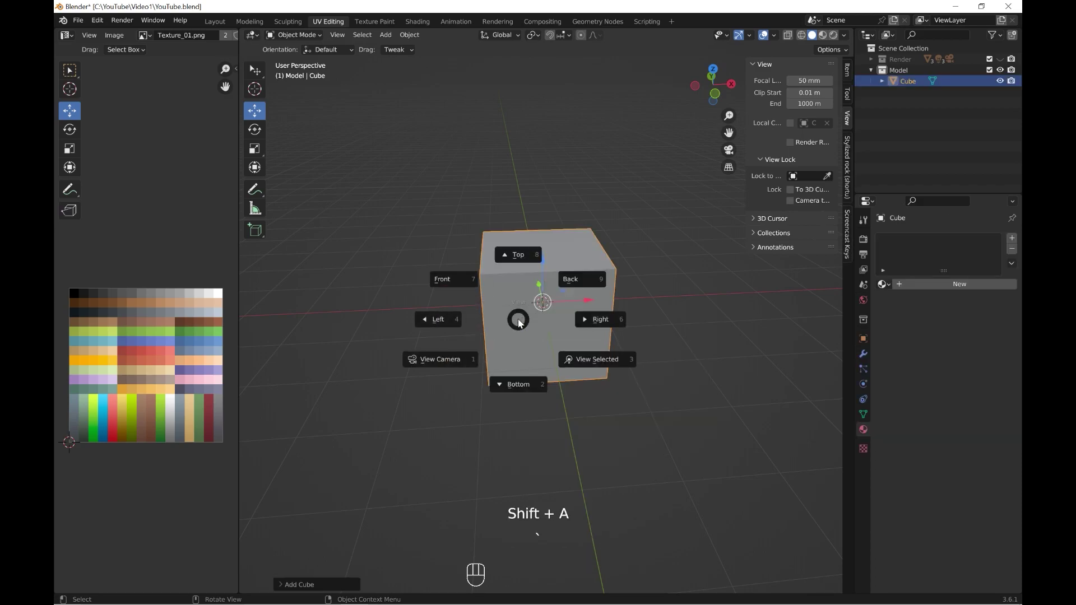
pyautogui.click(440, 281)
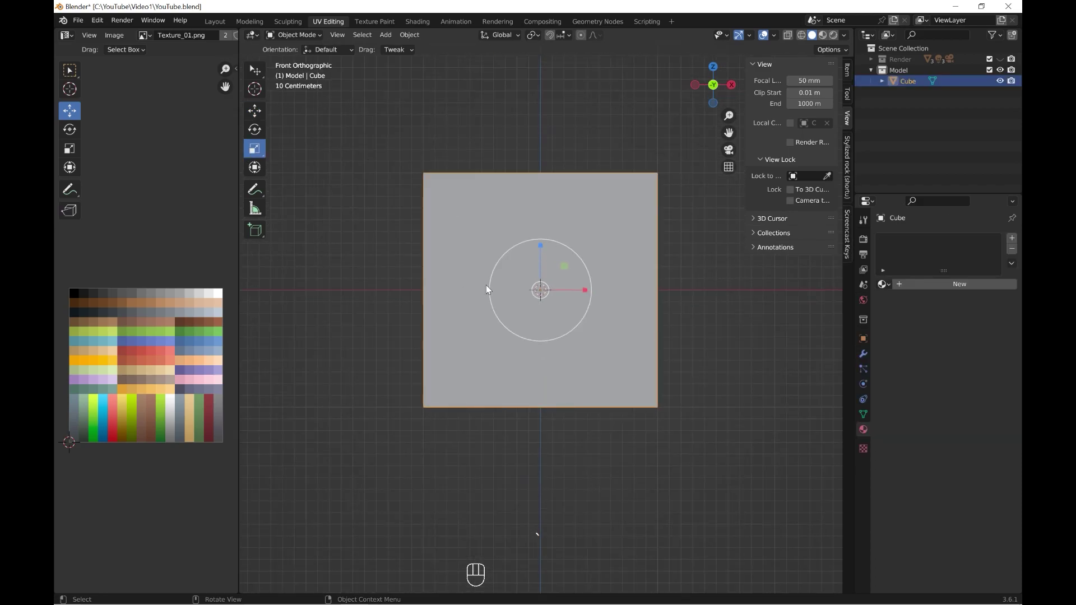
pyautogui.press('`')
pyautogui.click(426, 241)
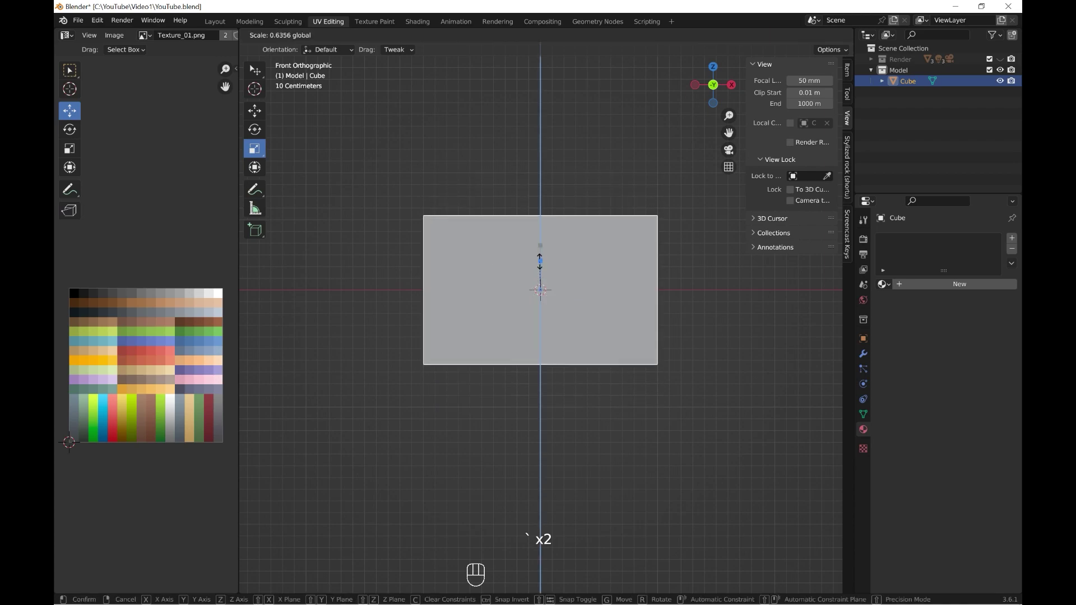
pyautogui.moveTo(532, 244); pyautogui.dragTo(541, 295)
# Step: Squash the slab into a plank 2 m long, 0.342 m wide, 0.0561 m thick
pyautogui.press('`')
pyautogui.click(529, 213)
pyautogui.hotkey('ctrl', 'z')
pyautogui.press('KP_1')
pyautogui.moveTo(538, 233); pyautogui.dragTo(538, 265)
pyautogui.moveTo(538, 266)
pyautogui.mouseDown(button='middle')
pyautogui.moveTo(502, 311)
pyautogui.moveTo(483, 225)
pyautogui.mouseUp(button='middle')
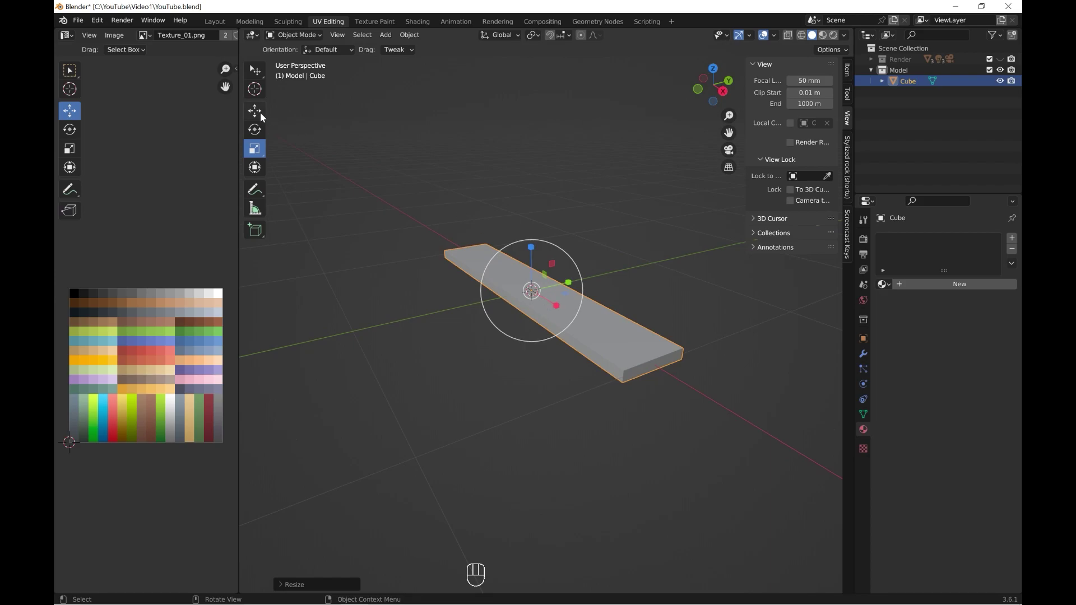
# Step: Apply the plank's scale so it reads 1, then enter Edit Mode
pyautogui.click(847, 71)
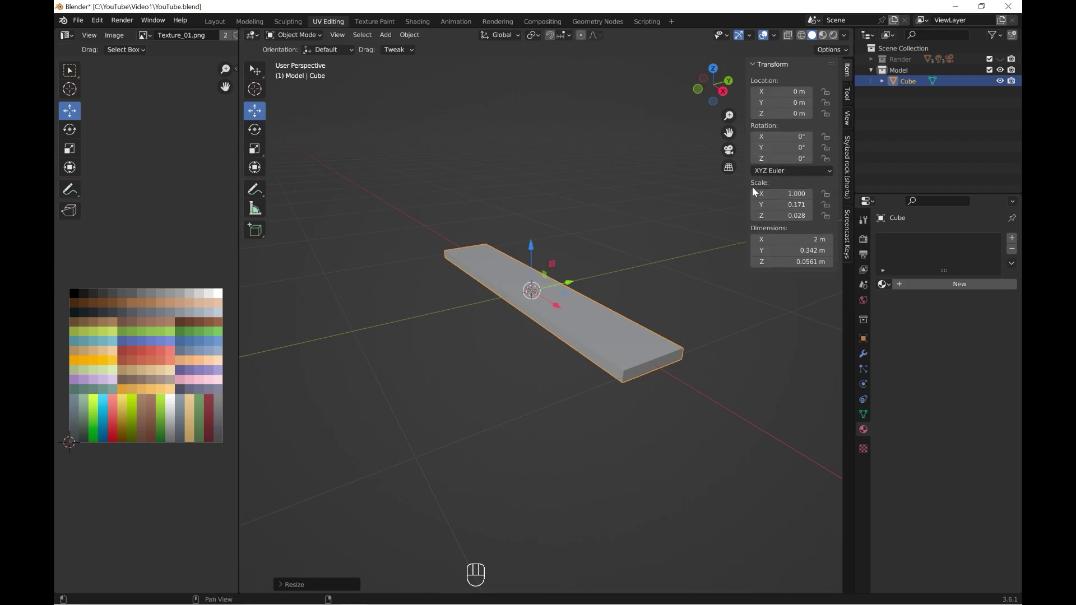
pyautogui.hotkey('ctrl', 'a')
pyautogui.click(529, 311)
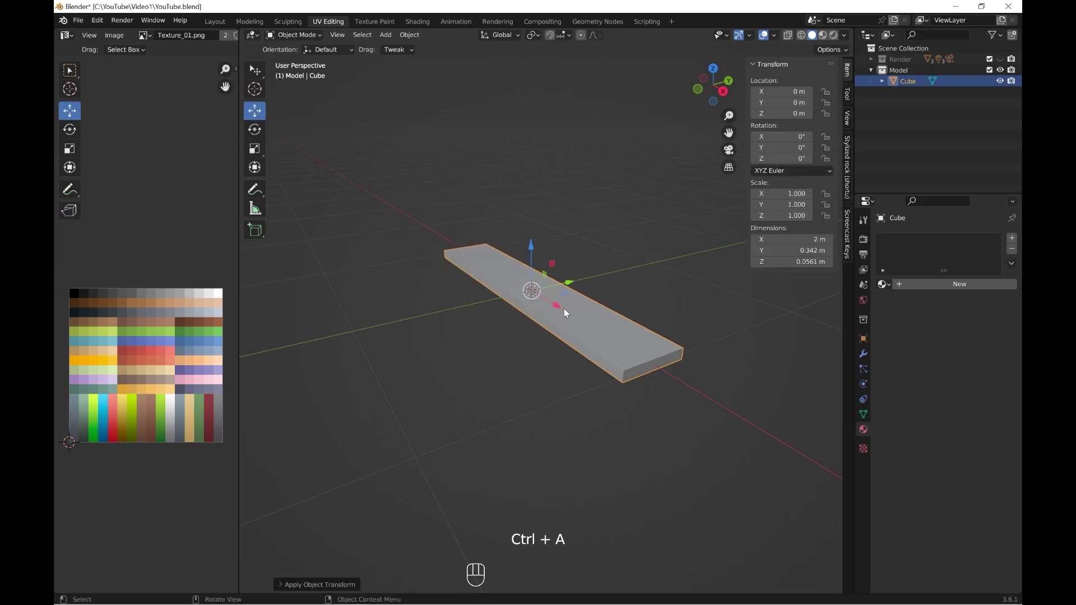
pyautogui.moveTo(579, 301)
pyautogui.mouseDown(button='middle')
pyautogui.moveTo(598, 328)
pyautogui.moveTo(595, 222)
pyautogui.mouseUp(button='middle')
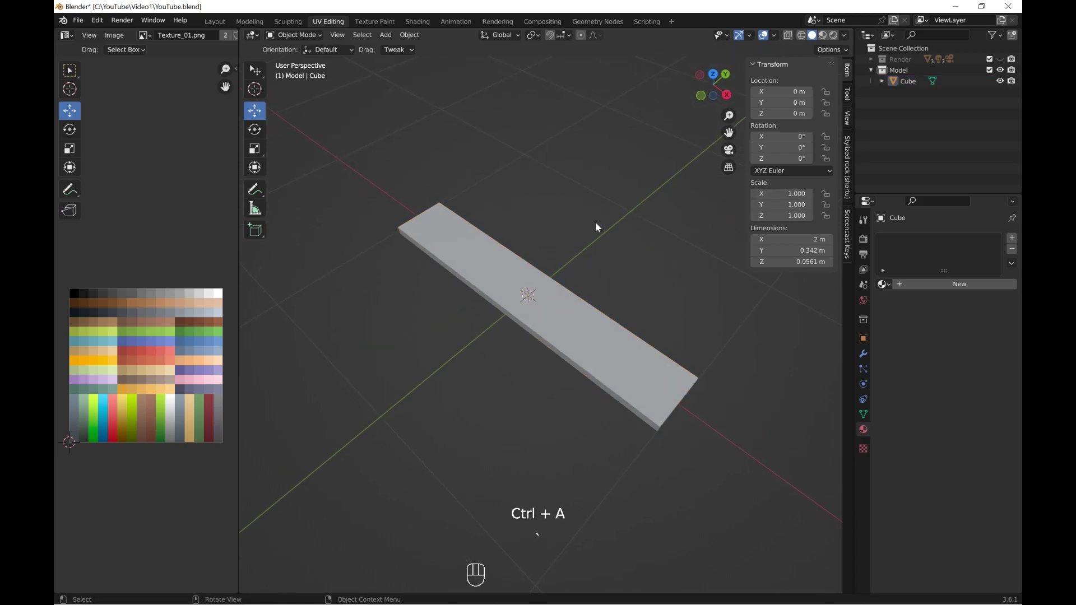
pyautogui.scroll(3, 567, 317)
pyautogui.scroll(-3, 577, 306)
pyautogui.moveTo(578, 307); pyautogui.dragTo(599, 332, button='middle')
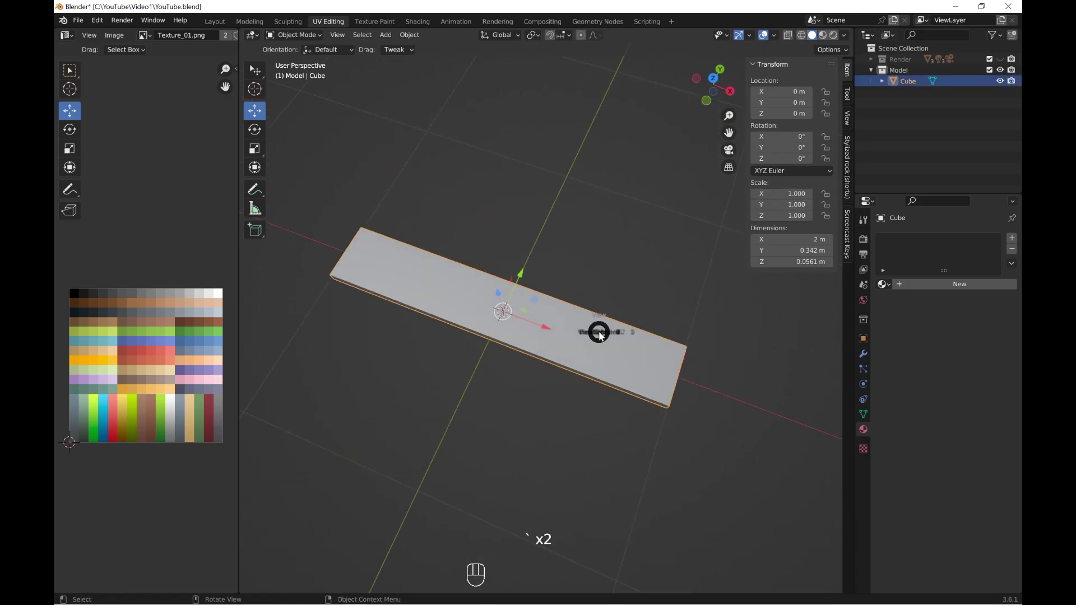
pyautogui.click(598, 320)
pyautogui.scroll(1, 597, 315)
pyautogui.scroll(1, 595, 313)
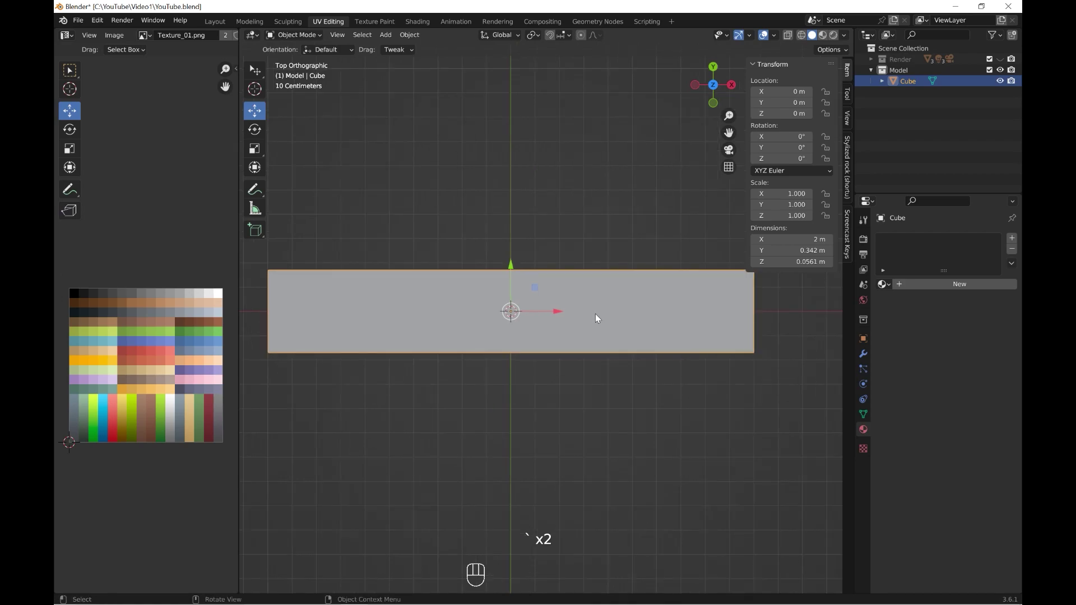
pyautogui.click(294, 35)
pyautogui.click(302, 60)
# Step: Back in Object Mode, duplicate the plank and place the copy above the original
pyautogui.click(255, 308)
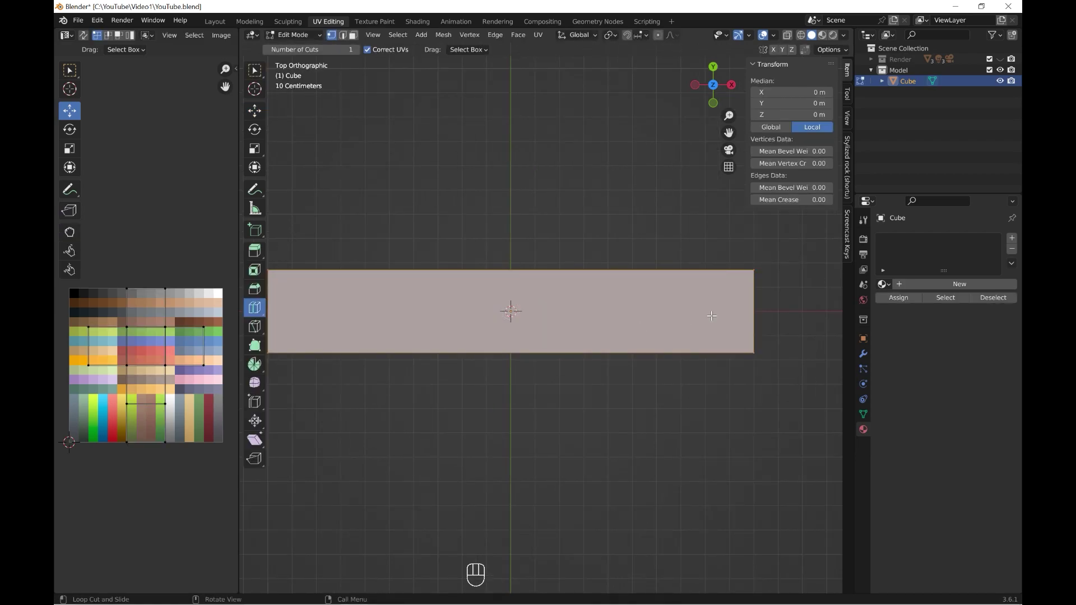
pyautogui.click(293, 35)
pyautogui.scroll(-4, 311, 169)
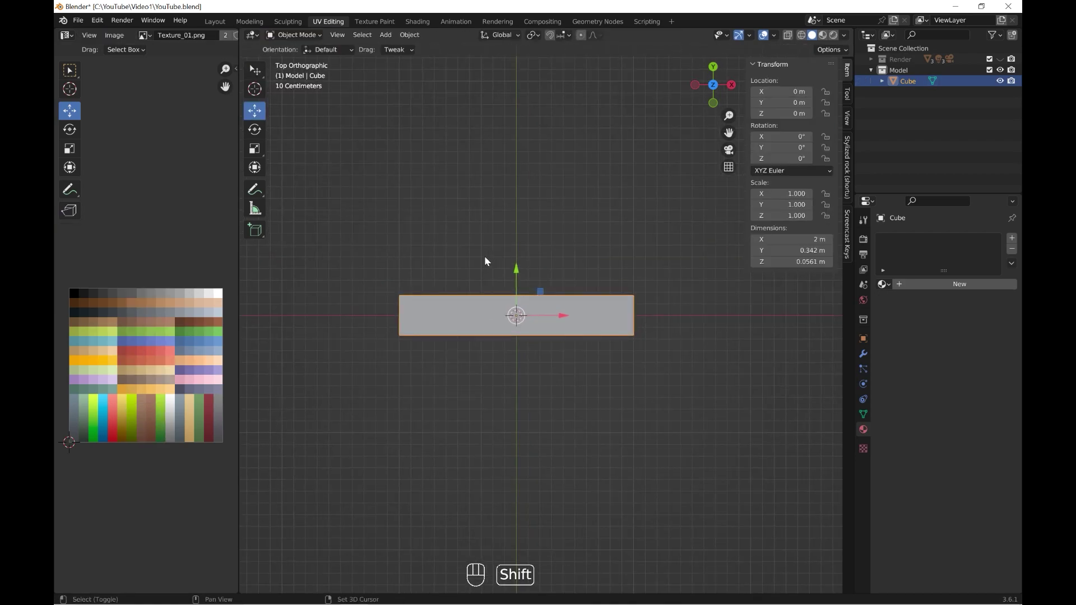
pyautogui.hotkey('shift', 'd')
pyautogui.press('Return')
pyautogui.moveTo(516, 270); pyautogui.dragTo(517, 164)
# Step: Make two more plank copies, moving one down into a fourth slot
pyautogui.hotkey('shift', 'd')
pyautogui.rightClick(513, 221)
pyautogui.click(528, 306)
pyautogui.hotkey('shift', 'd')
pyautogui.rightClick(534, 300)
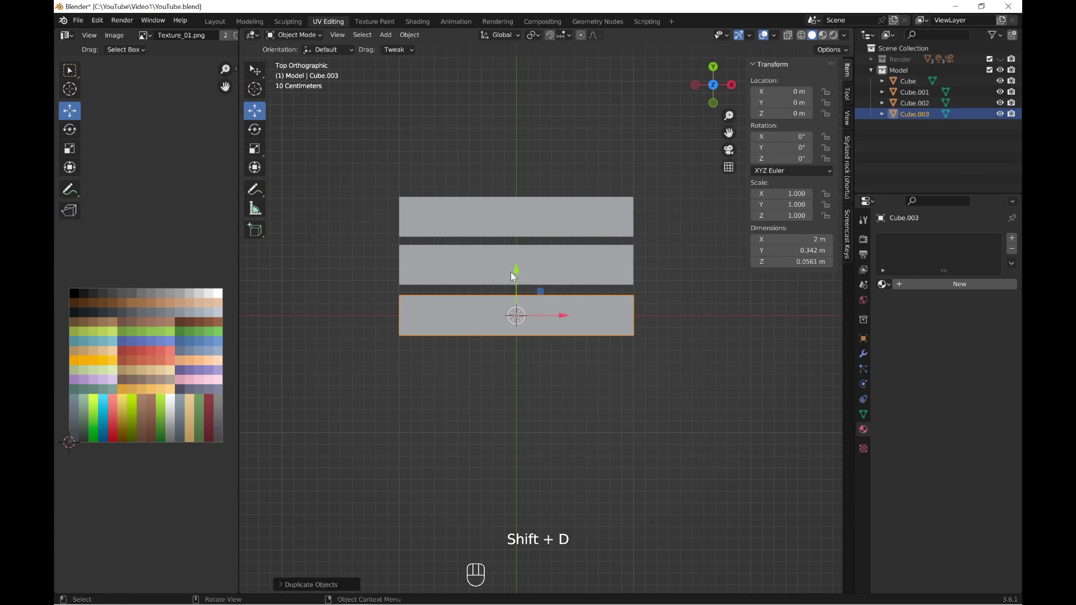
pyautogui.moveTo(516, 271); pyautogui.dragTo(517, 325)
# Step: Nudge each of the four planks along Y so the gaps between them are even
pyautogui.click(529, 318)
pyautogui.moveTo(516, 274); pyautogui.dragTo(516, 278)
pyautogui.click(516, 278)
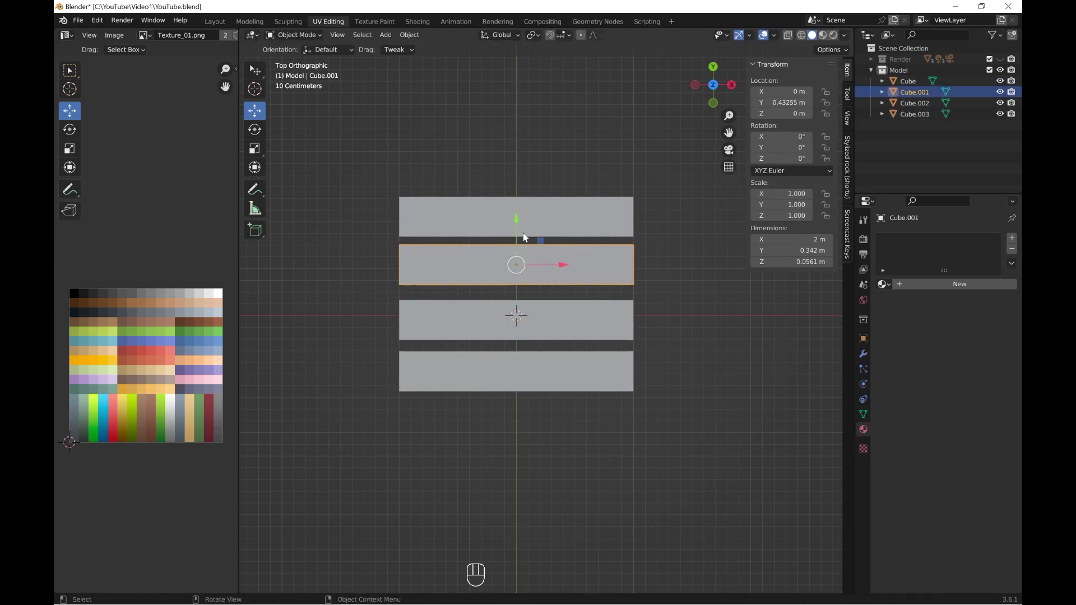
pyautogui.click(534, 211)
pyautogui.moveTo(517, 178); pyautogui.dragTo(517, 172)
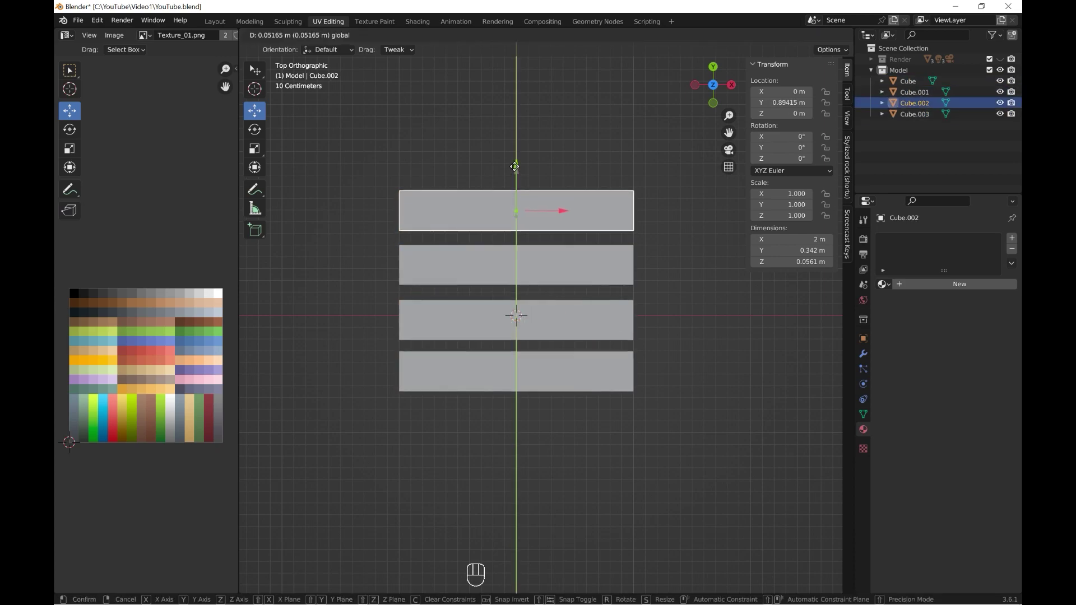
pyautogui.click(539, 264)
pyautogui.moveTo(514, 229); pyautogui.dragTo(515, 231)
pyautogui.click(546, 368)
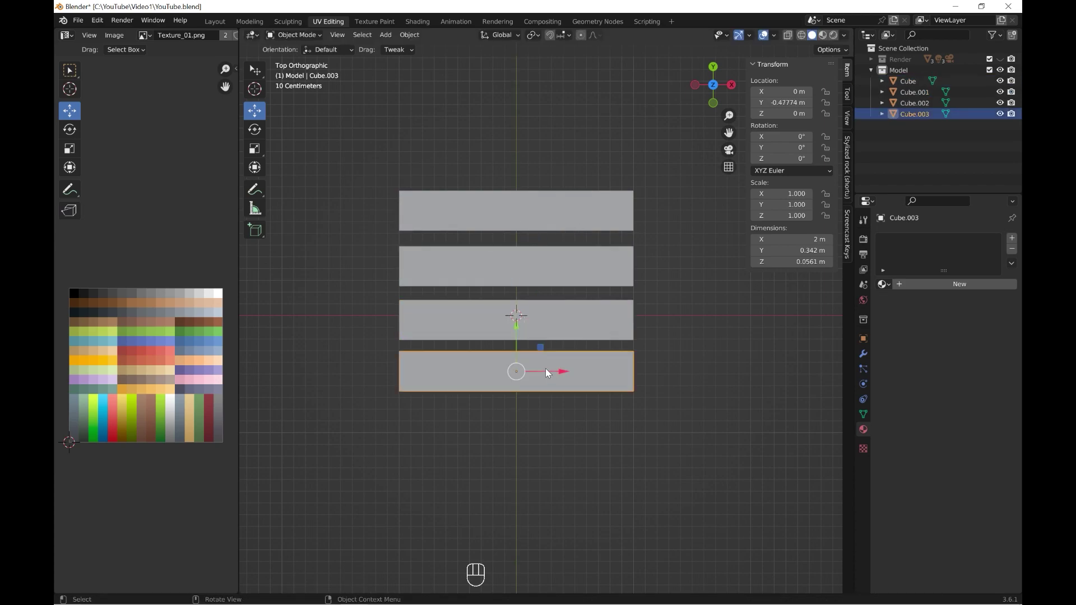
pyautogui.moveTo(518, 326); pyautogui.dragTo(522, 329)
pyautogui.moveTo(554, 343)
pyautogui.keyDown('shift'); pyautogui.mouseDown(button='middle')
pyautogui.moveTo(555, 265)
pyautogui.moveTo(566, 293)
pyautogui.moveTo(441, 194)
pyautogui.mouseUp(button='middle'); pyautogui.keyUp('shift')
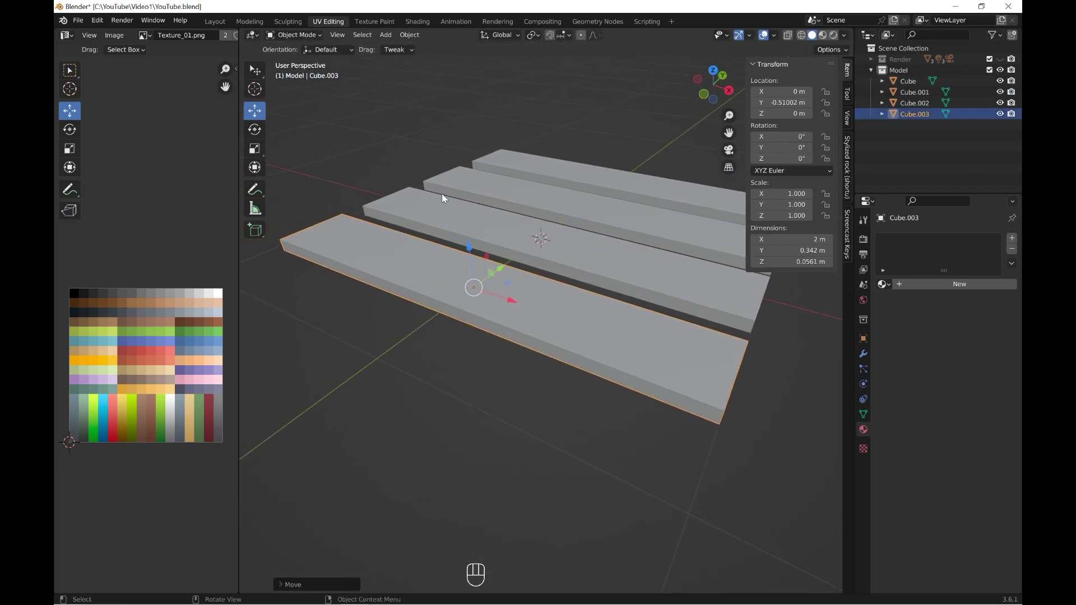
# Step: In Edit Mode, add cross and lengthwise loop cuts to the nearest plank
pyautogui.click(293, 36)
pyautogui.click(294, 59)
pyautogui.moveTo(443, 308); pyautogui.dragTo(534, 364)
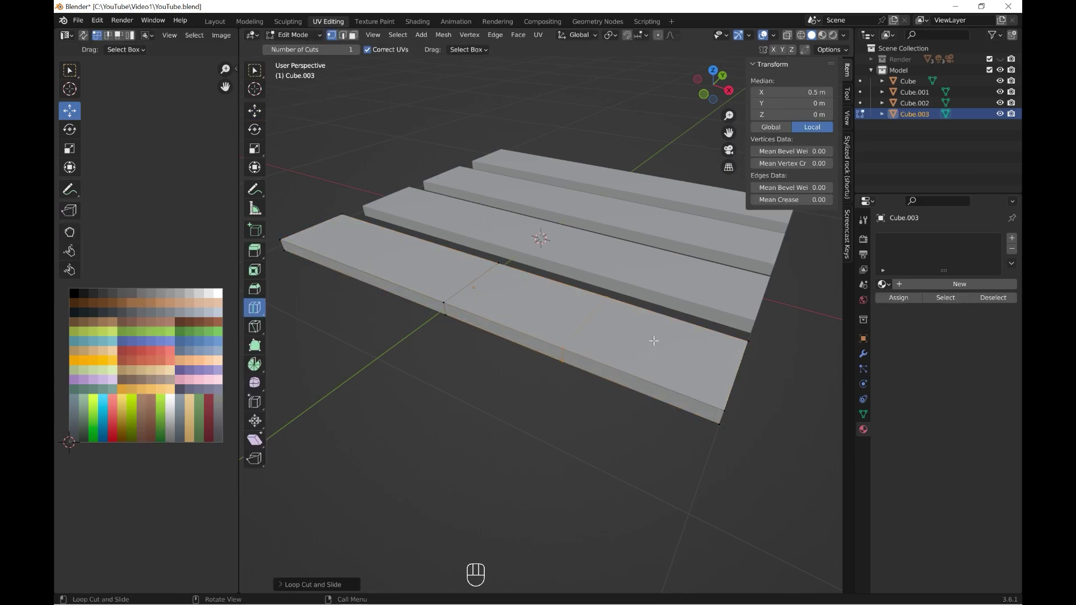
pyautogui.moveTo(683, 384); pyautogui.dragTo(628, 372, button='middle')
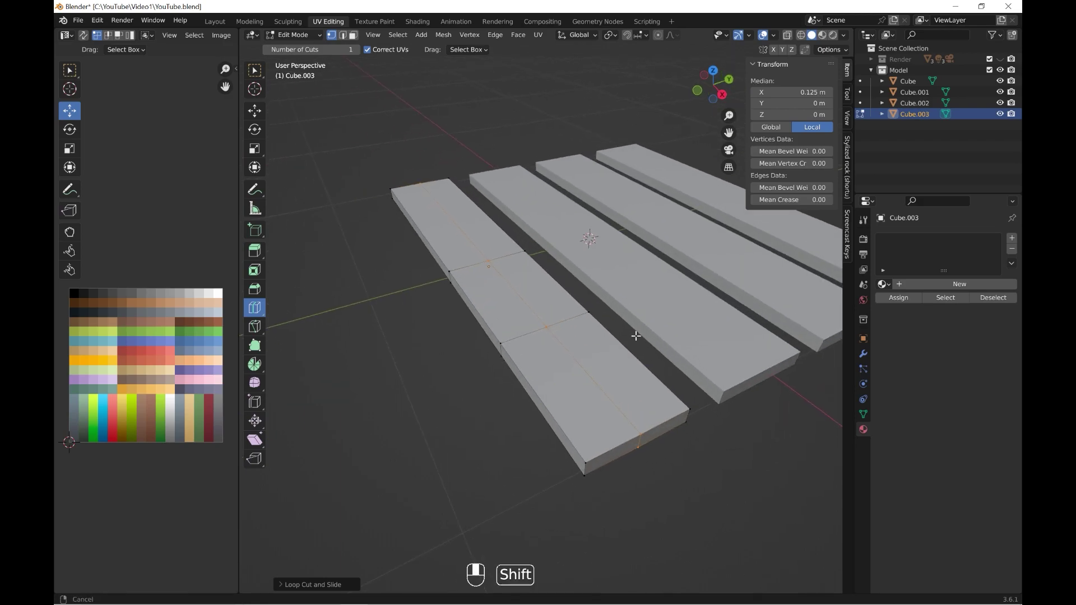
pyautogui.keyDown('shift'); pyautogui.moveTo(590, 332); pyautogui.dragTo(596, 380, button='middle'); pyautogui.keyUp('shift')
# Step: Bevel the lengthwise centre loop 0.015 m wide with 2 segments
pyautogui.hotkey('ctrl', 'b')
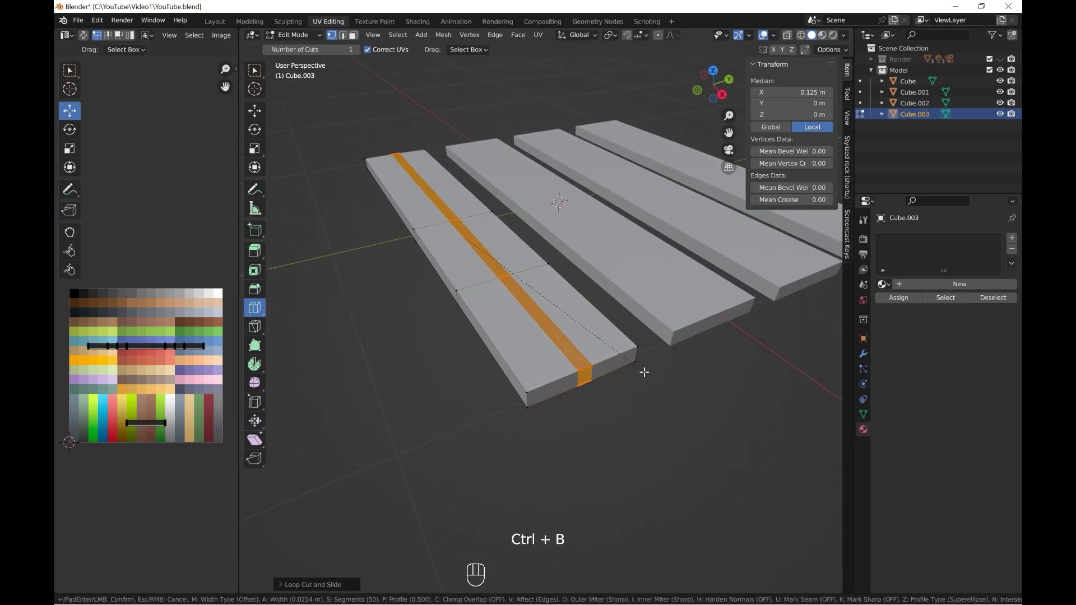
pyautogui.click(642, 373)
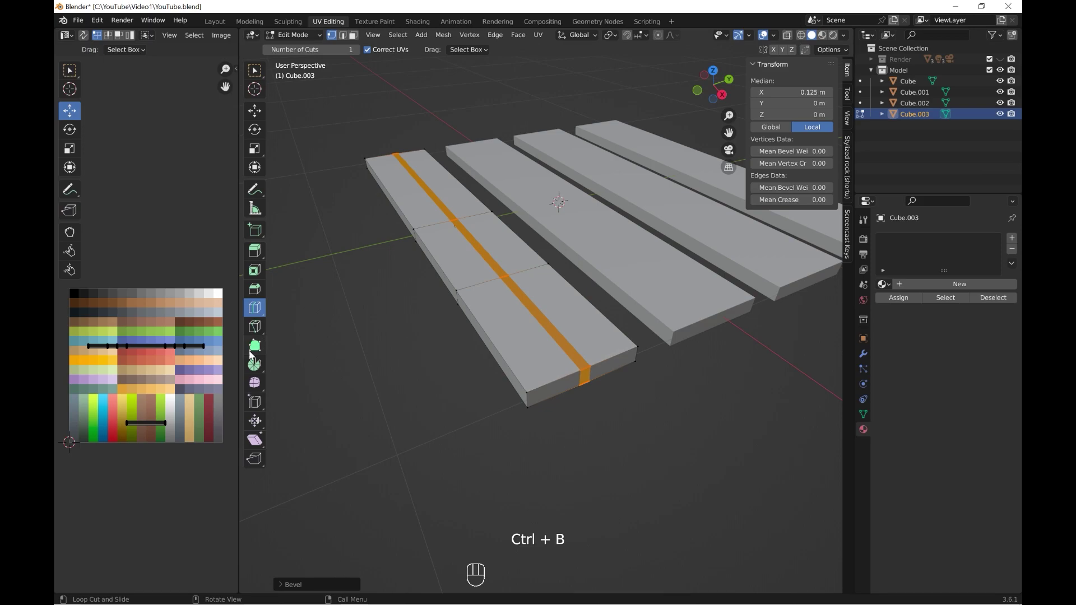
pyautogui.click(282, 588)
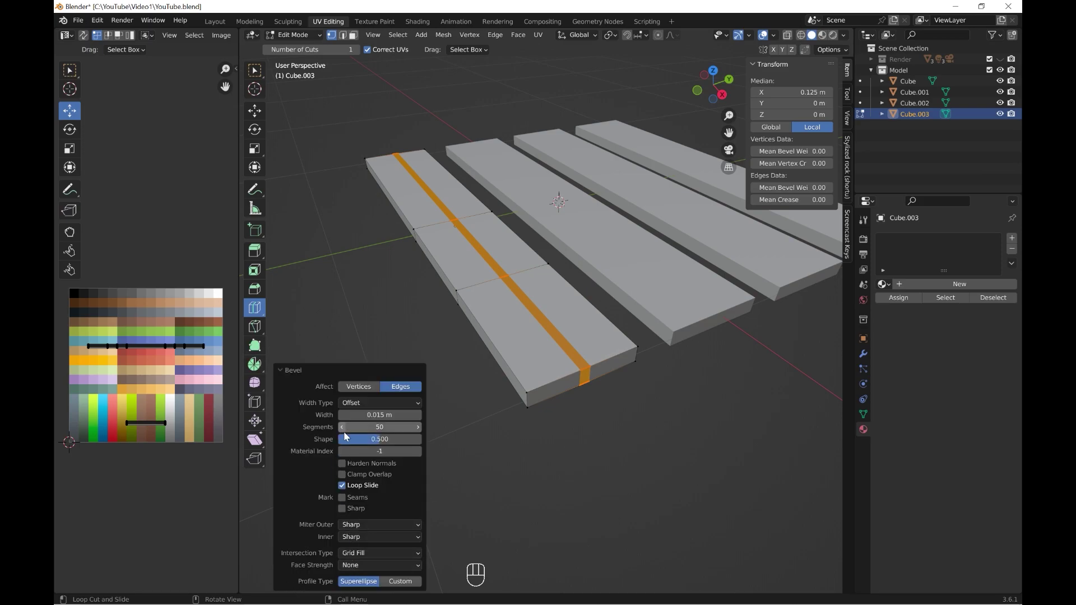
pyautogui.write('2')
pyautogui.press('Return')
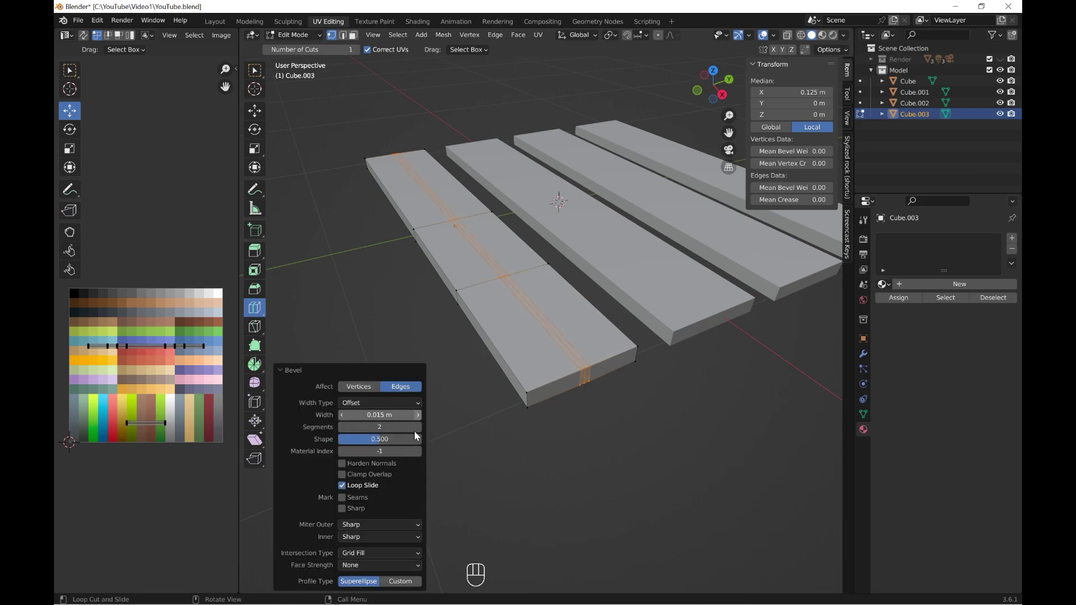
# Step: Move the edges at the plank's left end to notch it
pyautogui.hotkey('shift', 'space')
pyautogui.press('g')
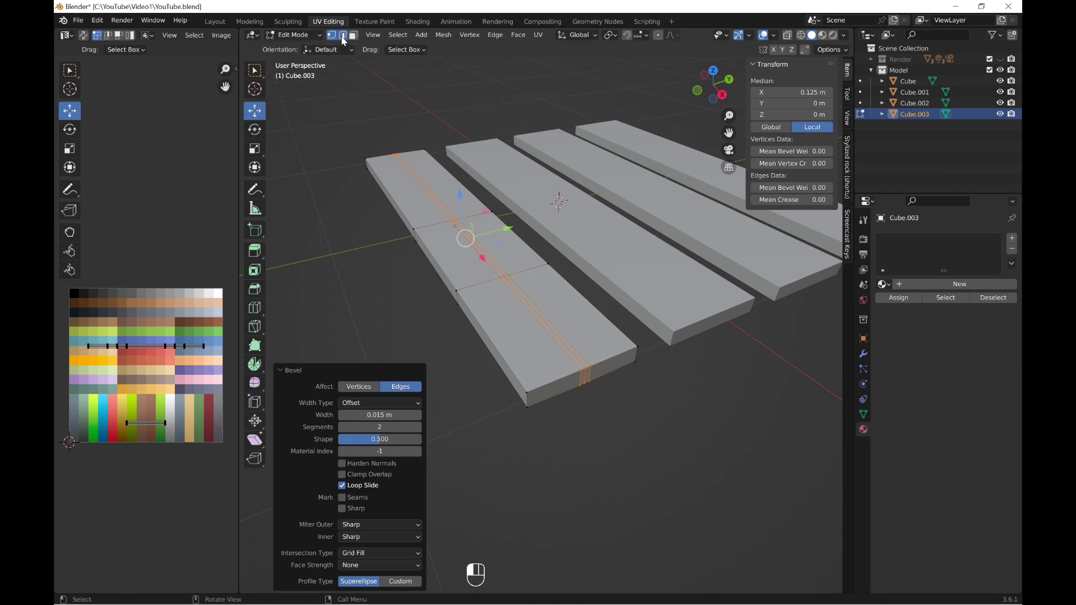
pyautogui.keyDown('shift'); pyautogui.moveTo(504, 337); pyautogui.dragTo(560, 381, button='middle'); pyautogui.keyUp('shift')
pyautogui.click(534, 372)
pyautogui.scroll(3, 560, 386)
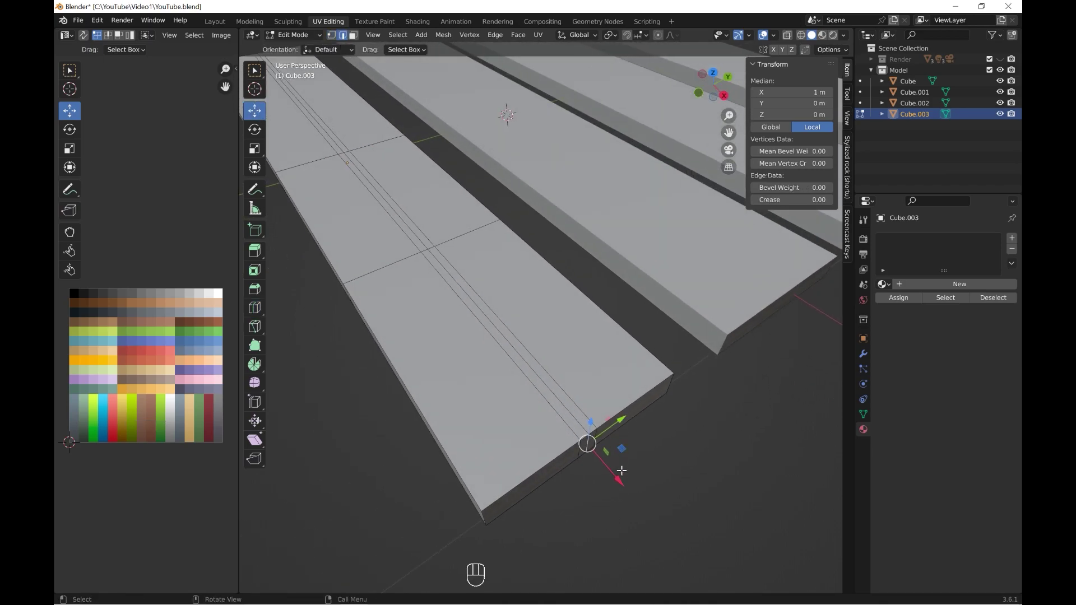
pyautogui.moveTo(619, 481); pyautogui.dragTo(583, 448)
pyautogui.moveTo(582, 448); pyautogui.dragTo(498, 453, button='middle')
pyautogui.moveTo(468, 447); pyautogui.dragTo(432, 444)
pyautogui.moveTo(432, 444)
pyautogui.mouseDown(button='middle')
pyautogui.moveTo(566, 450)
pyautogui.moveTo(556, 383)
pyautogui.mouseUp(button='middle')
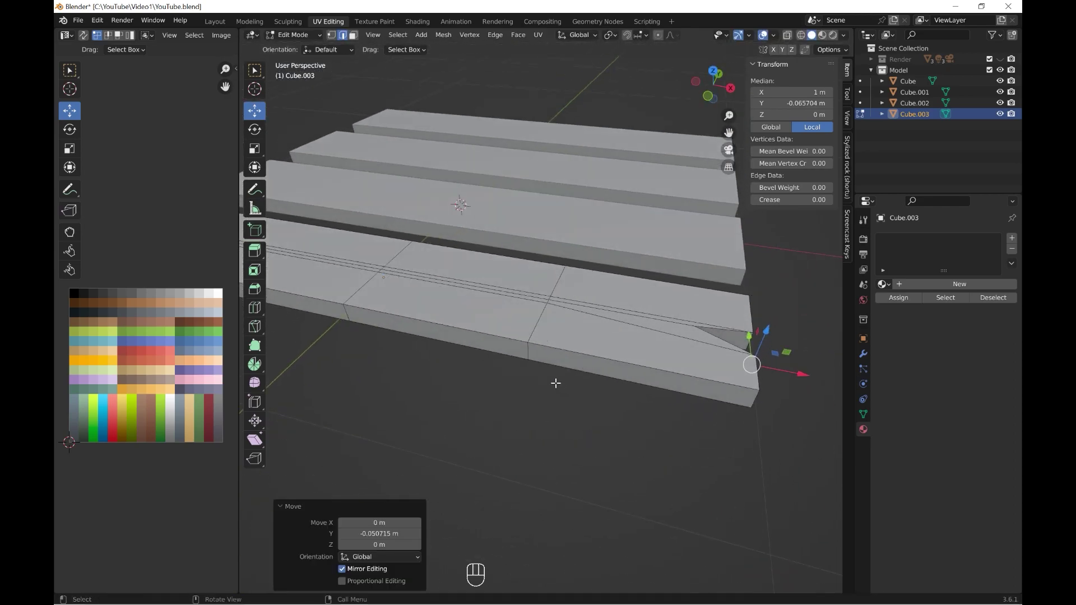
pyautogui.click(530, 346)
pyautogui.moveTo(529, 347); pyautogui.dragTo(493, 372, button='middle')
pyautogui.moveTo(494, 372); pyautogui.dragTo(496, 367)
pyautogui.moveTo(496, 367)
pyautogui.mouseDown(button='middle')
pyautogui.moveTo(517, 303)
pyautogui.moveTo(541, 392)
pyautogui.mouseUp(button='middle')
# Step: In vertex select with X-ray on, shift the lower plank's end vertex
pyautogui.click(331, 35)
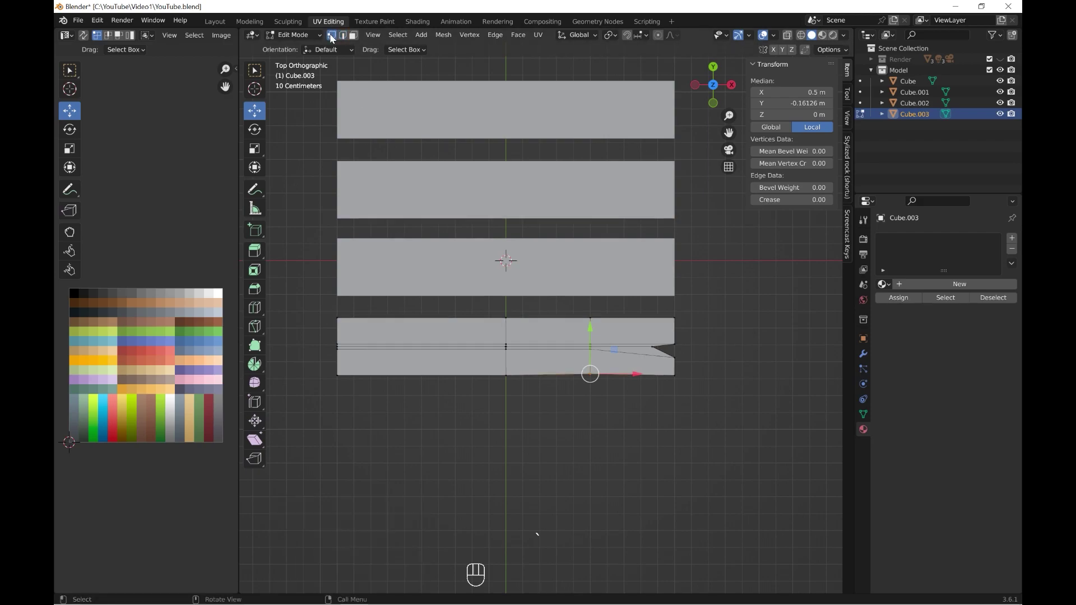
pyautogui.click(801, 35)
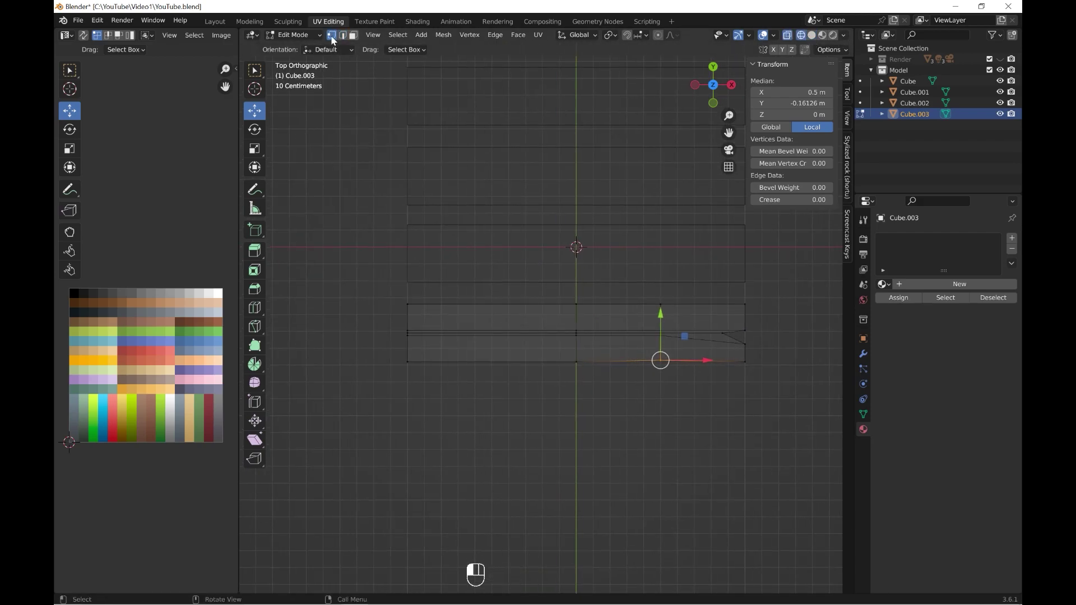
pyautogui.keyDown('shift'); pyautogui.moveTo(426, 358); pyautogui.dragTo(493, 283, button='middle'); pyautogui.keyUp('shift')
pyautogui.scroll(3, 493, 283)
pyautogui.moveTo(456, 392); pyautogui.dragTo(370, 325)
pyautogui.press('g')
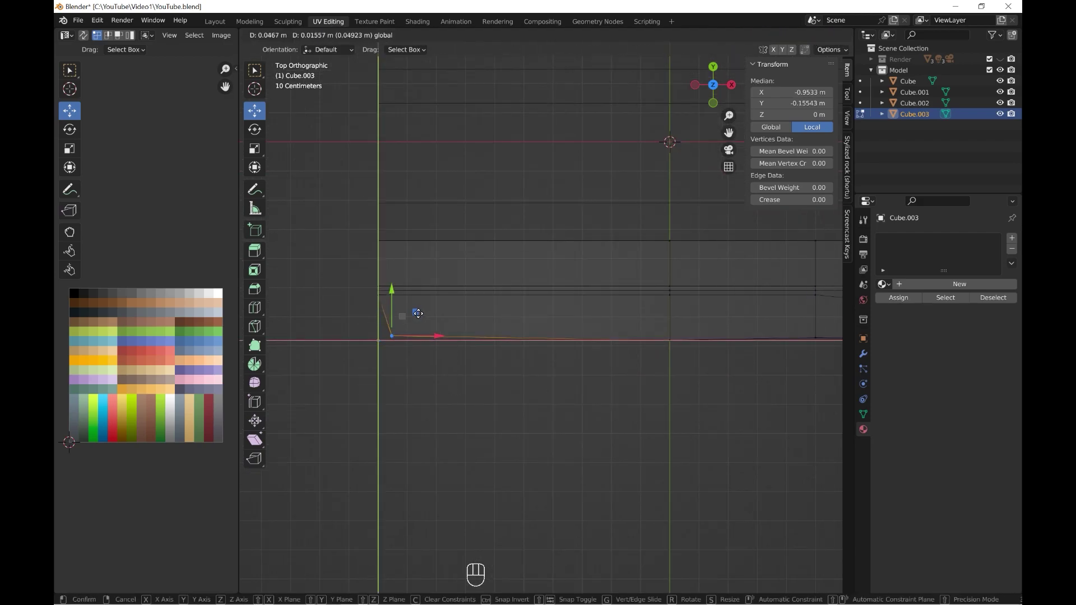
pyautogui.click(418, 313)
pyautogui.keyDown('shift'); pyautogui.moveTo(418, 313); pyautogui.dragTo(412, 336, button='middle'); pyautogui.keyUp('shift')
# Step: Move left-end vertices along Y and inward to taper the end unevenly
pyautogui.moveTo(389, 331); pyautogui.dragTo(371, 326)
pyautogui.press('g')
pyautogui.press('y')
pyautogui.click(388, 353)
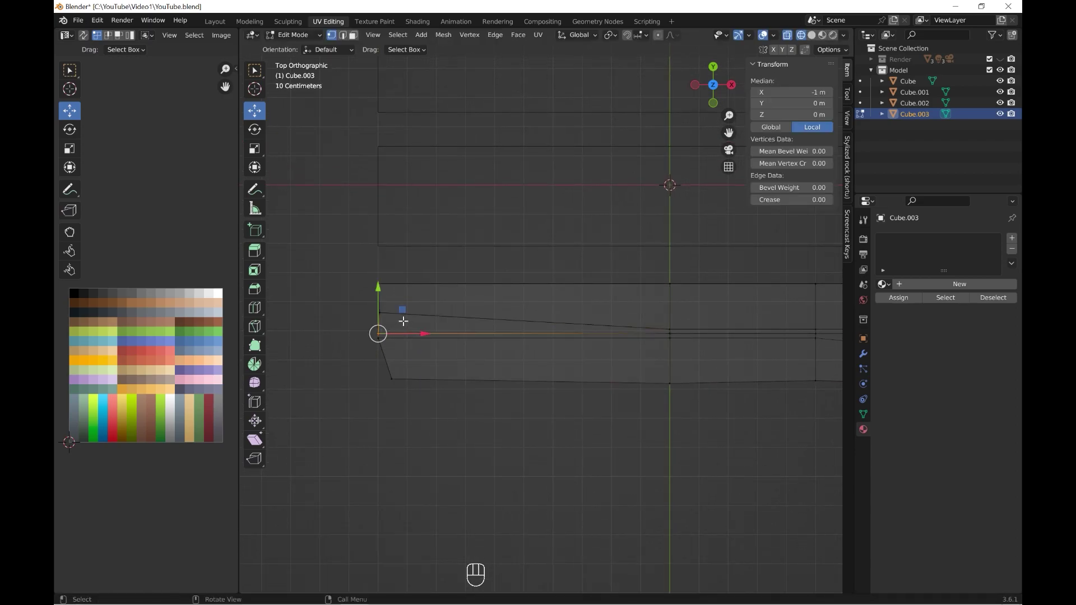
pyautogui.press('g')
pyautogui.click(412, 331)
pyautogui.keyDown('shift'); pyautogui.moveTo(443, 334); pyautogui.dragTo(574, 377, button='middle'); pyautogui.keyUp('shift')
pyautogui.scroll(-2, 573, 377)
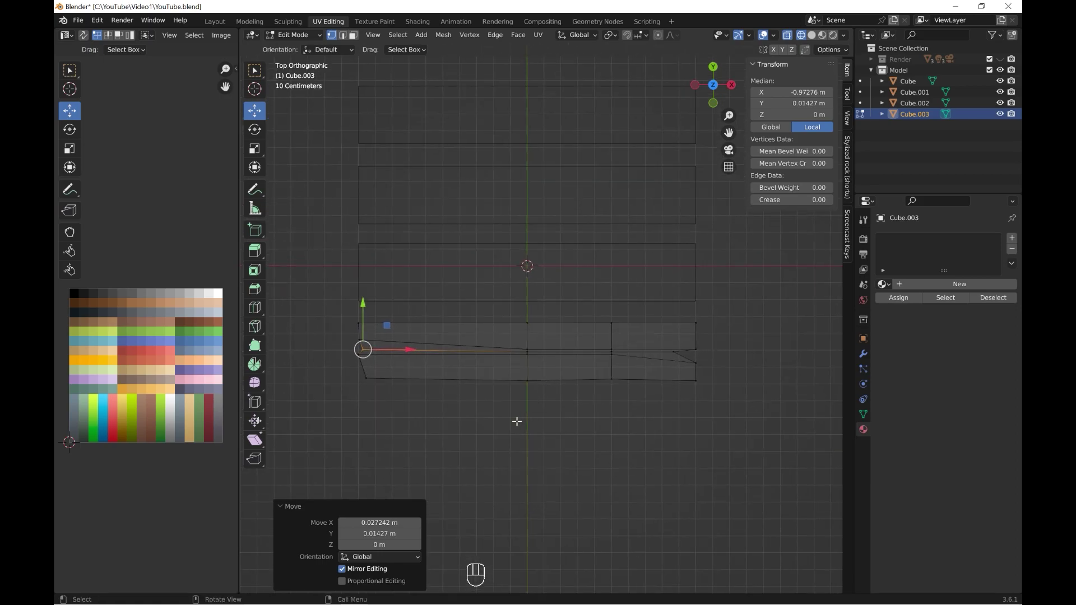
pyautogui.scroll(1, 516, 421)
# Step: Add a loop cut across the plank's left part, nudge its top vertex, and restore solid shading
pyautogui.click(254, 308)
pyautogui.click(434, 317)
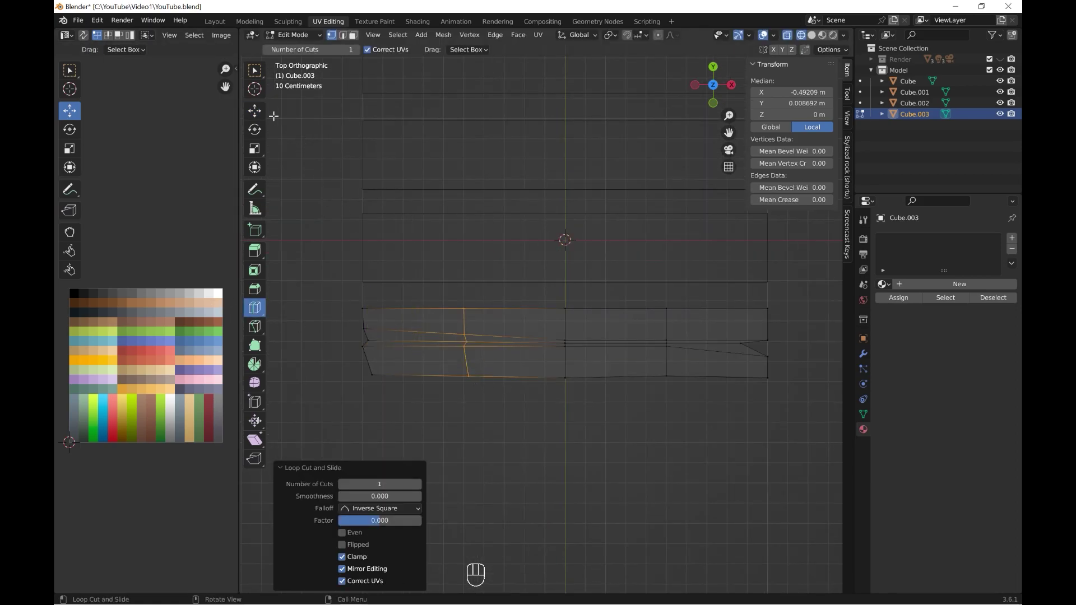
pyautogui.click(254, 110)
pyautogui.moveTo(460, 307)
pyautogui.mouseDown()
pyautogui.moveTo(482, 282)
pyautogui.moveTo(476, 288)
pyautogui.mouseUp()
pyautogui.keyDown('shift'); pyautogui.moveTo(606, 364); pyautogui.dragTo(558, 361, button='middle'); pyautogui.keyUp('shift')
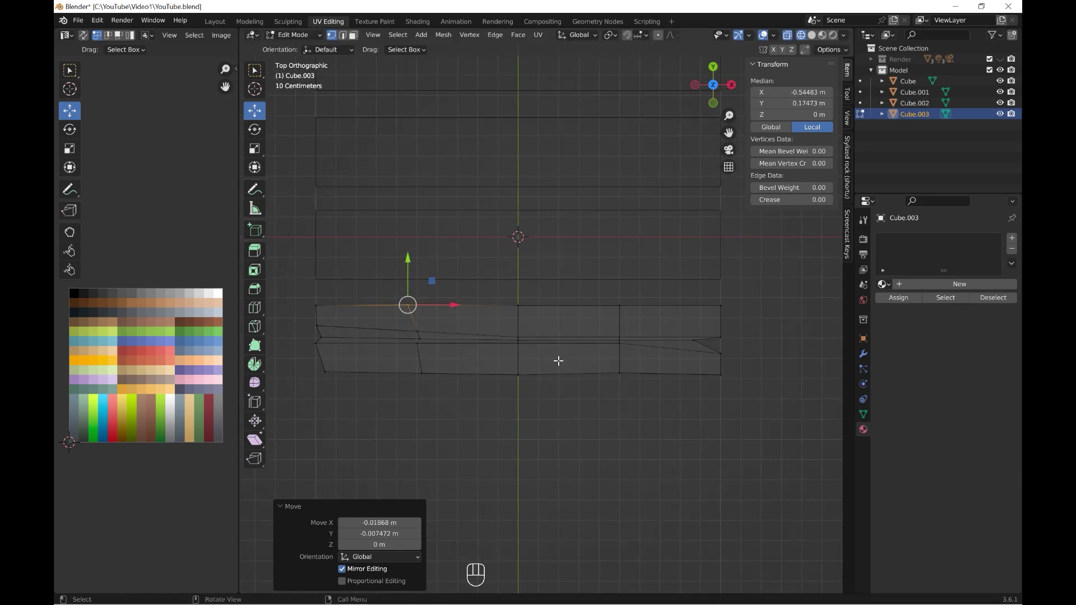
pyautogui.click(812, 35)
pyautogui.moveTo(477, 292)
pyautogui.mouseDown(button='middle')
pyautogui.moveTo(589, 278)
pyautogui.moveTo(610, 259)
pyautogui.moveTo(507, 333)
pyautogui.moveTo(526, 326)
pyautogui.mouseUp(button='middle')
# Step: Bevel a corner vertex at the plank's end with a single segment
pyautogui.click(497, 323)
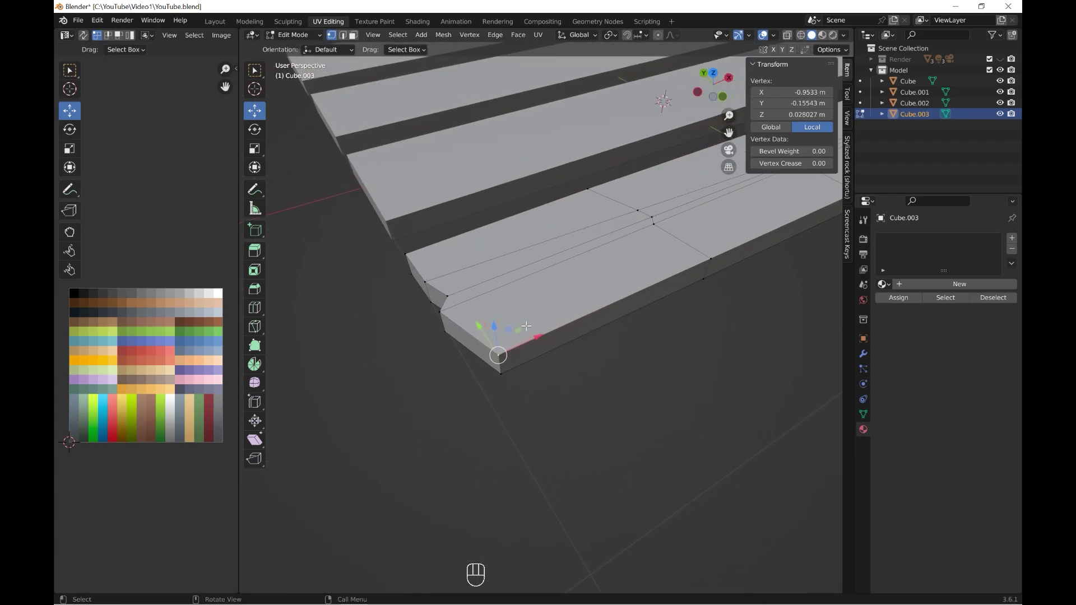
pyautogui.press('Escape')
pyautogui.hotkey('ctrl', 'shift', 'b')
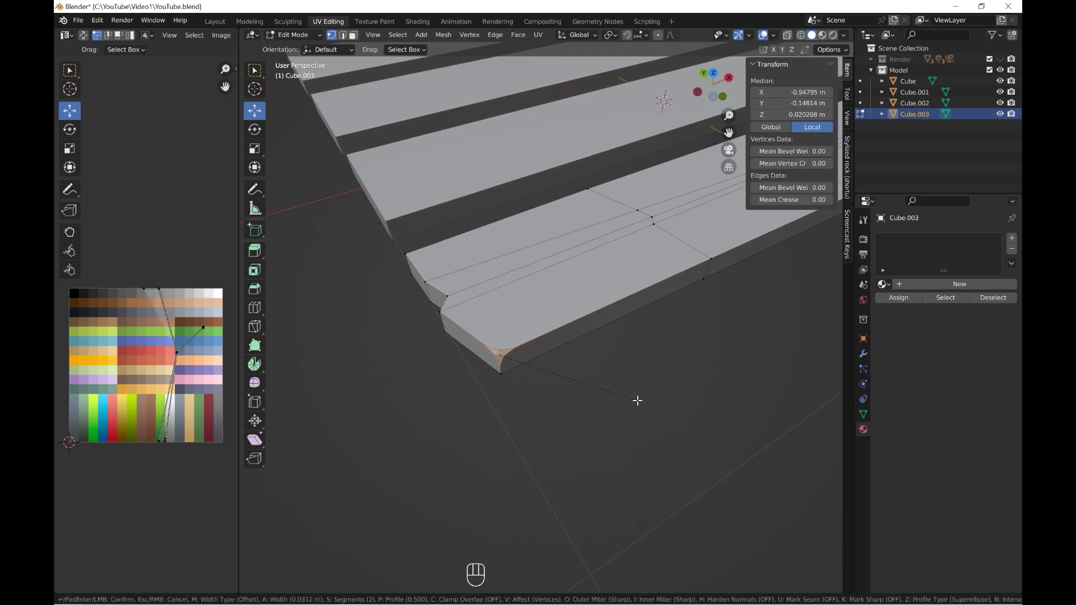
pyautogui.click(637, 400)
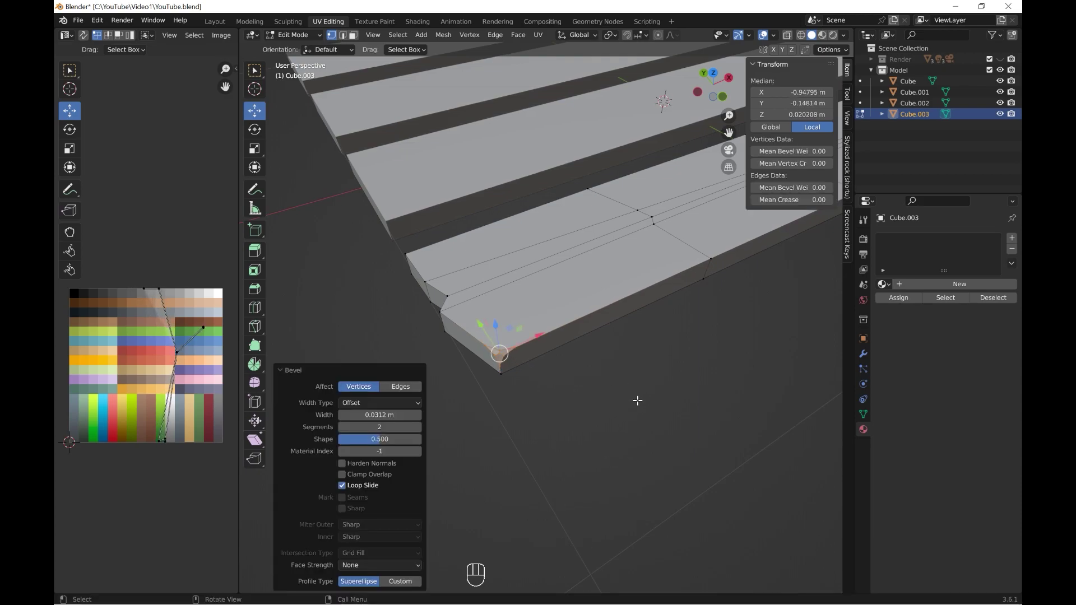
pyautogui.click(342, 428)
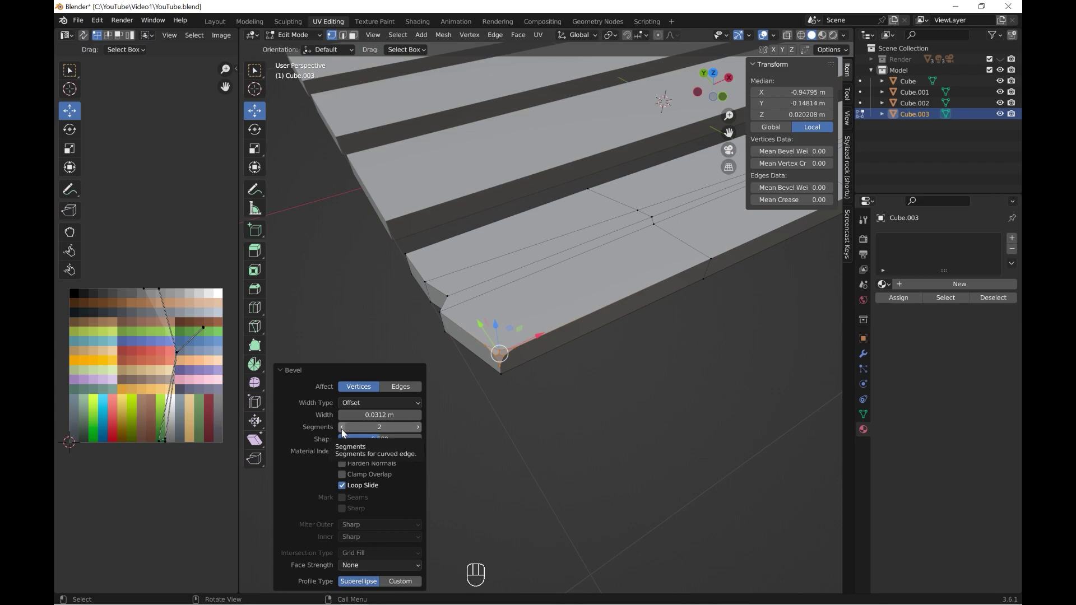
# Step: Slide a notch vertex along the board
pyautogui.click(516, 354)
pyautogui.moveTo(516, 355); pyautogui.dragTo(504, 303, button='middle')
pyautogui.press('g')
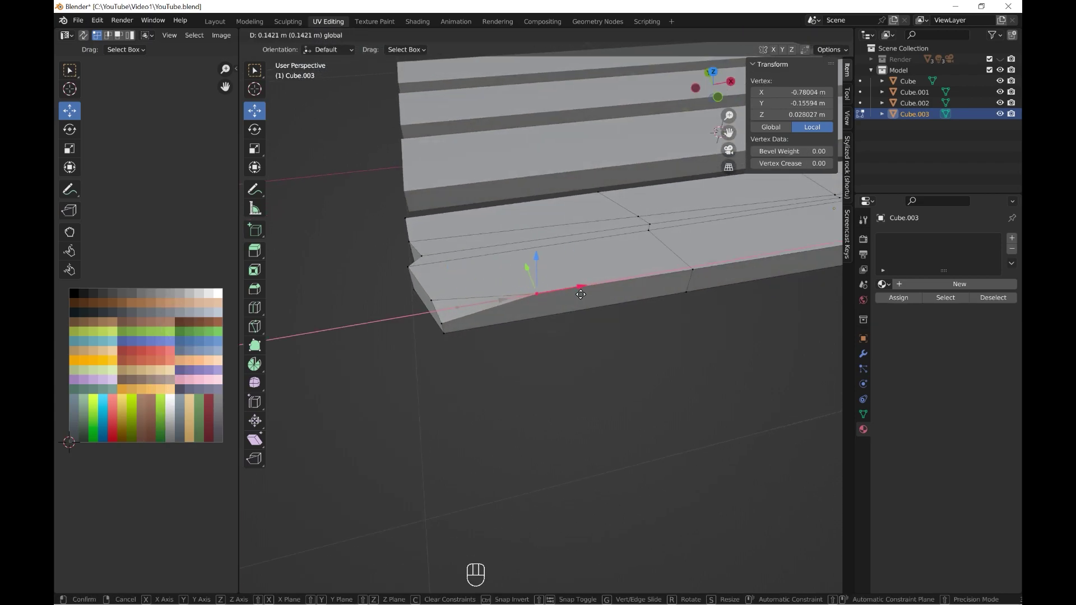
pyautogui.click(616, 293)
pyautogui.moveTo(533, 343); pyautogui.dragTo(611, 392, button='middle')
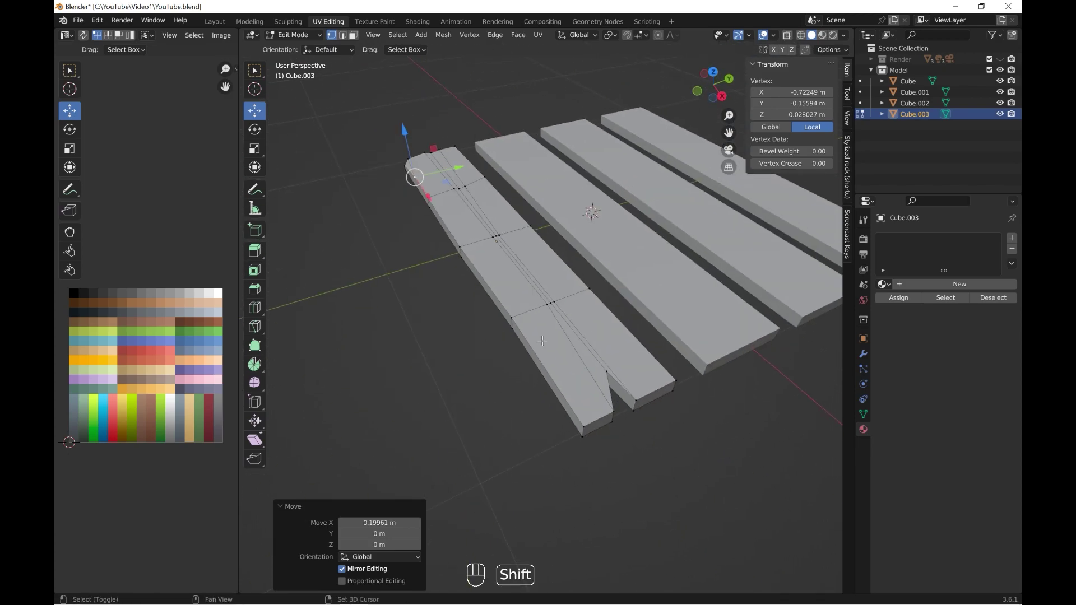
# Step: Bevel two notch vertices to soften the corner points
pyautogui.click(612, 392)
pyautogui.hotkey('shift', 'ctrl', 'b')
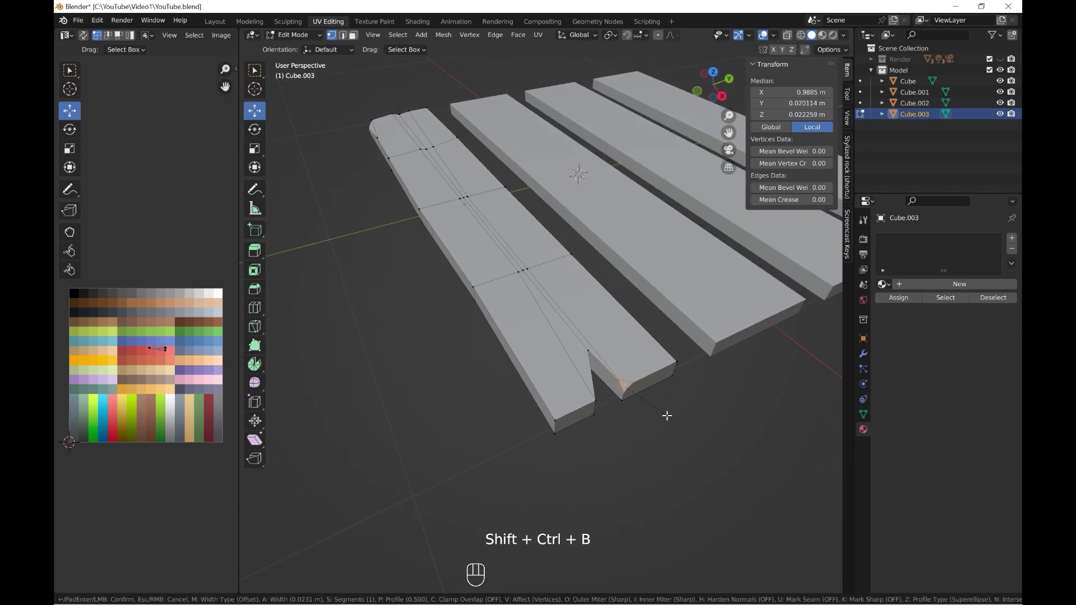
pyautogui.click(641, 410)
pyautogui.scroll(3, 641, 409)
pyautogui.moveTo(641, 410)
pyautogui.mouseDown(button='middle')
pyautogui.moveTo(528, 378)
pyautogui.moveTo(481, 384)
pyautogui.mouseUp(button='middle')
pyautogui.click(528, 377)
pyautogui.hotkey('shift', 'ctrl', 'b')
pyautogui.click(538, 380)
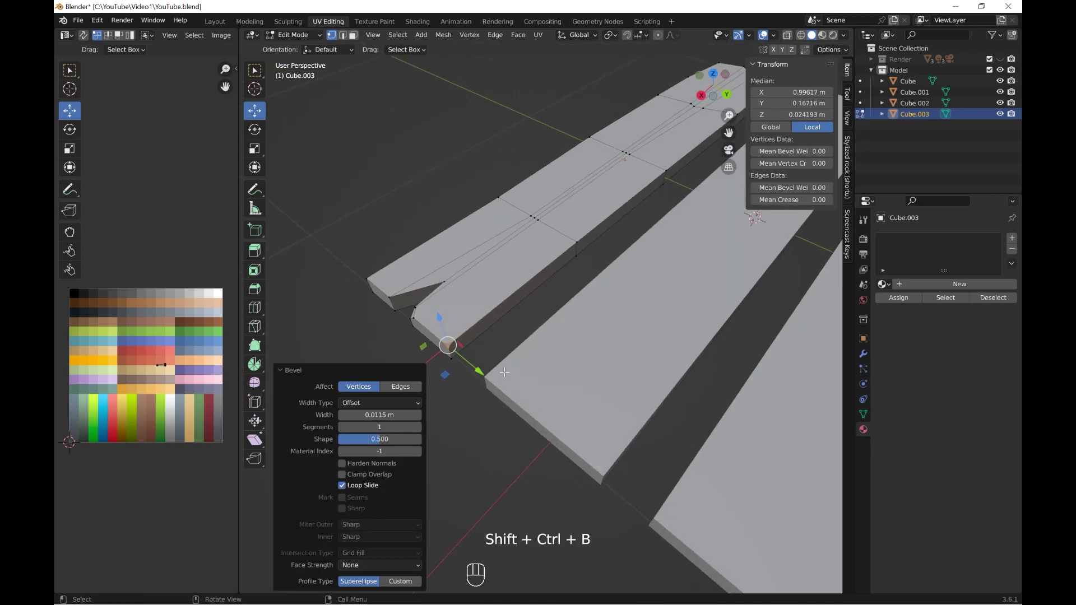
# Step: Slide the notch-tip vertex further along the plank and return to Object Mode
pyautogui.click(468, 332)
pyautogui.moveTo(425, 368); pyautogui.dragTo(577, 275)
pyautogui.moveTo(577, 275); pyautogui.dragTo(569, 327, button='middle')
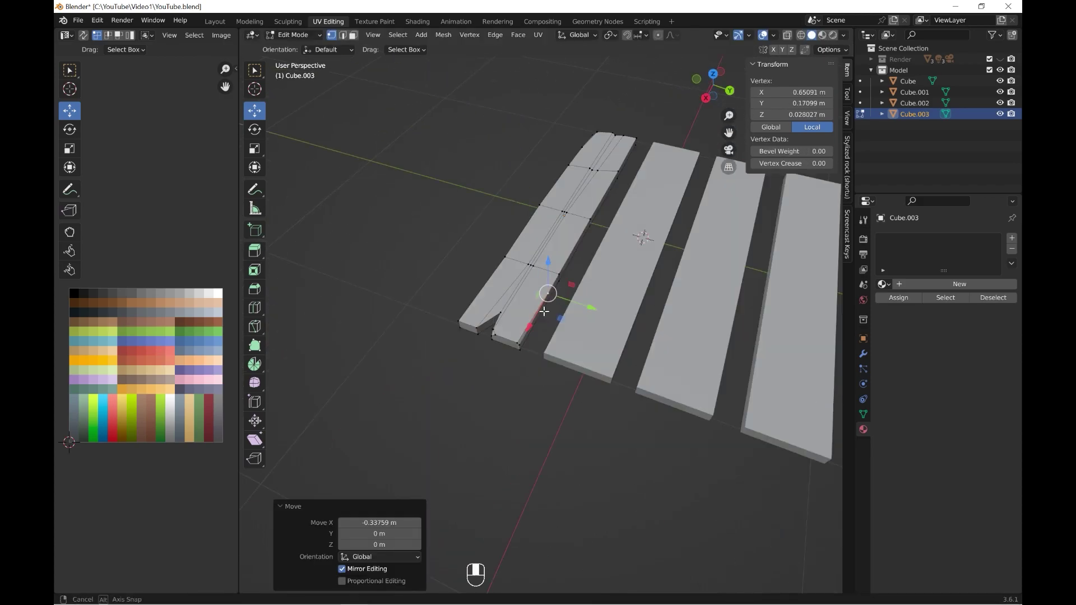
pyautogui.moveTo(481, 265)
pyautogui.mouseDown(button='middle')
pyautogui.moveTo(505, 280)
pyautogui.moveTo(548, 364)
pyautogui.moveTo(496, 307)
pyautogui.moveTo(509, 242)
pyautogui.mouseUp(button='middle')
pyautogui.click(293, 34)
# Step: Re-space the planks by moving the notched plank and the Cube plank along Y
pyautogui.click(495, 308)
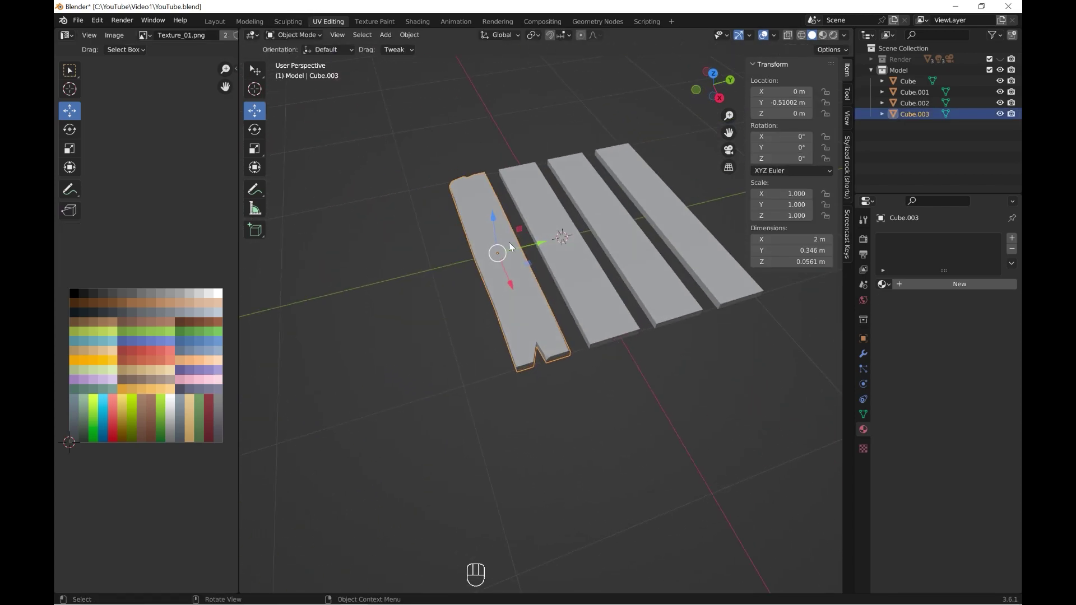
pyautogui.moveTo(509, 242); pyautogui.dragTo(473, 304)
pyautogui.click(603, 282)
pyautogui.moveTo(472, 304)
pyautogui.keyDown('shift'); pyautogui.mouseDown(button='middle')
pyautogui.moveTo(603, 281)
pyautogui.moveTo(483, 400)
pyautogui.mouseUp(button='middle'); pyautogui.keyUp('shift')
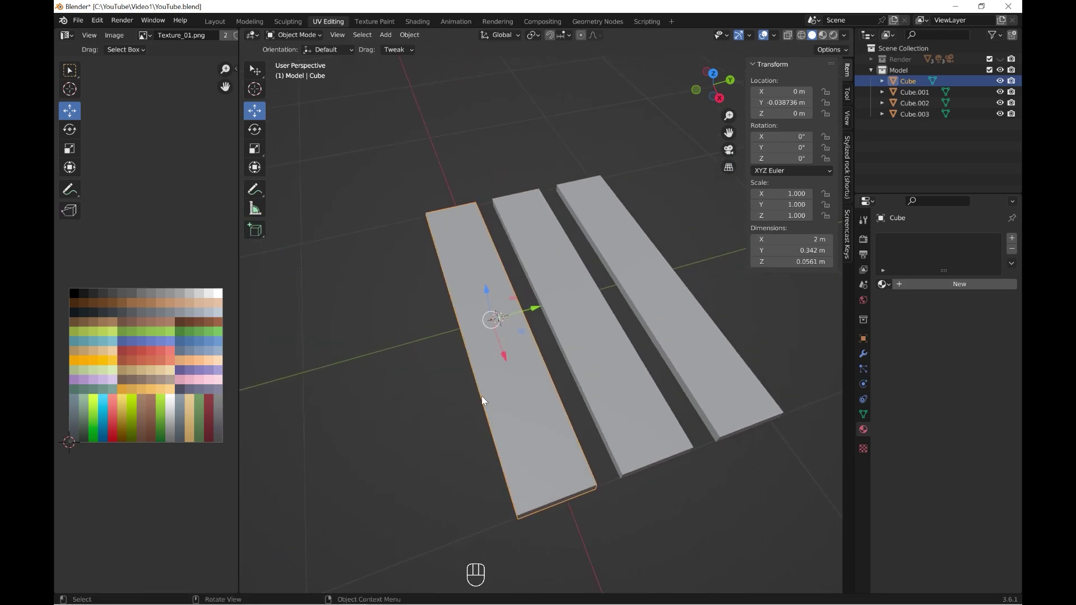
pyautogui.press('KP_7')
pyautogui.moveTo(526, 320); pyautogui.dragTo(526, 402)
pyautogui.keyDown('shift'); pyautogui.moveTo(526, 401); pyautogui.dragTo(490, 242, button='middle'); pyautogui.keyUp('shift')
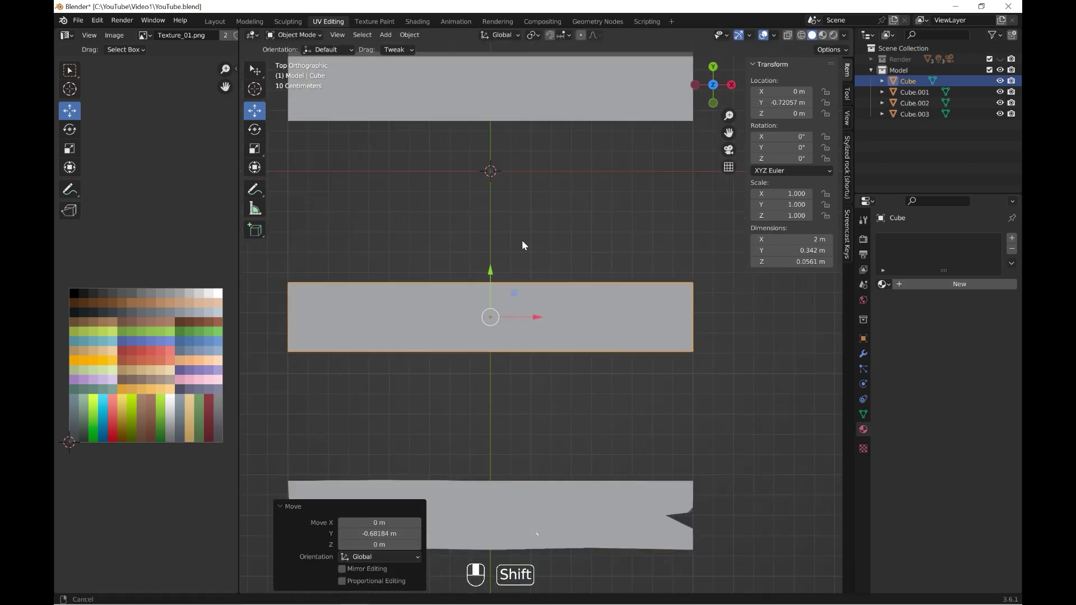
pyautogui.keyDown('shift'); pyautogui.moveTo(500, 307); pyautogui.dragTo(489, 360, button='middle'); pyautogui.keyUp('shift')
# Step: In Edit Mode with wireframe, nudge Cube's right-end vertices to slant that end
pyautogui.click(294, 35)
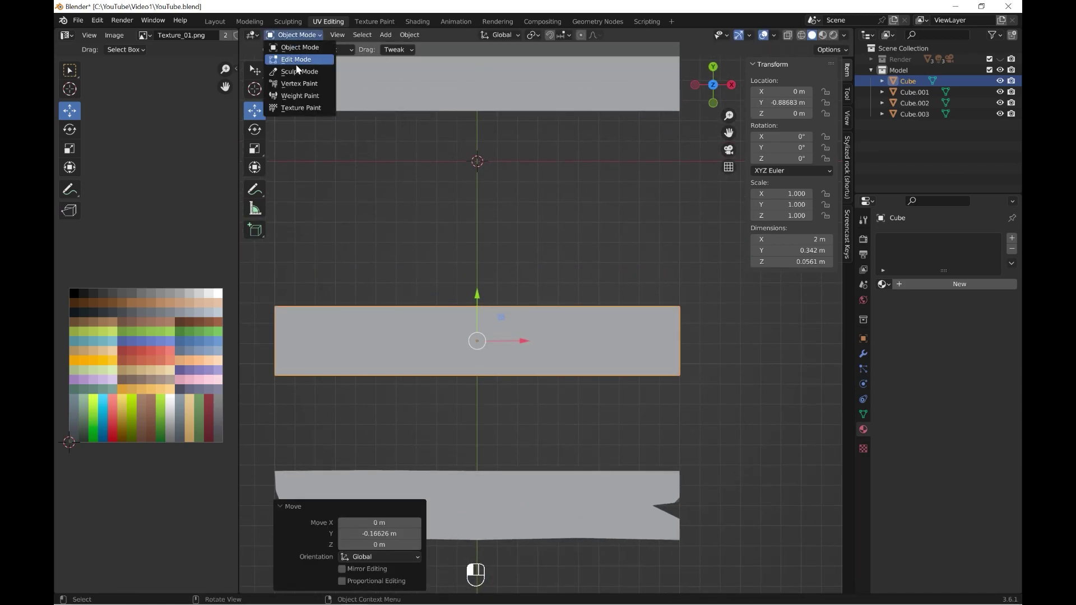
pyautogui.click(297, 55)
pyautogui.click(803, 35)
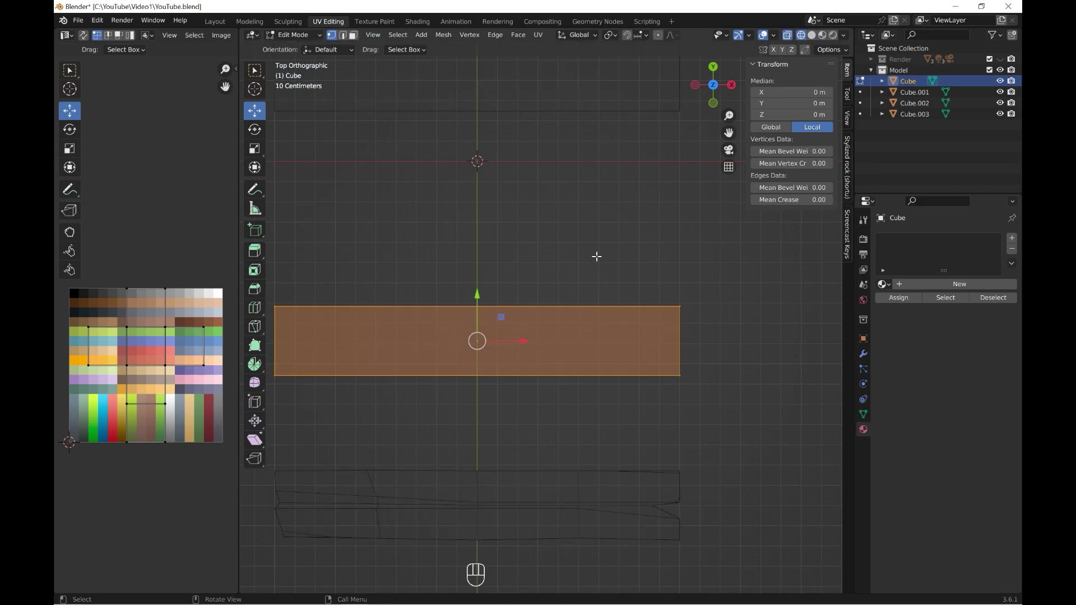
pyautogui.click(680, 306)
pyautogui.moveTo(681, 306); pyautogui.dragTo(699, 337)
pyautogui.keyDown('shift'); pyautogui.moveTo(699, 337); pyautogui.dragTo(710, 319, button='middle'); pyautogui.keyUp('shift')
pyautogui.click(720, 341)
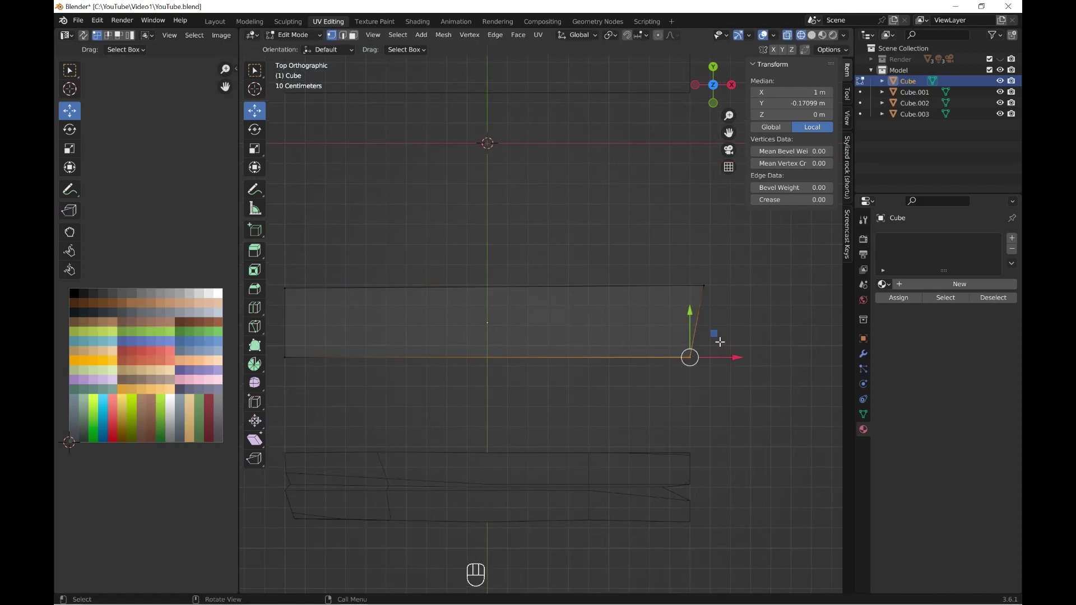
pyautogui.moveTo(689, 356); pyautogui.dragTo(683, 355)
pyautogui.keyDown('shift'); pyautogui.moveTo(683, 355); pyautogui.dragTo(660, 325, button='middle'); pyautogui.keyUp('shift')
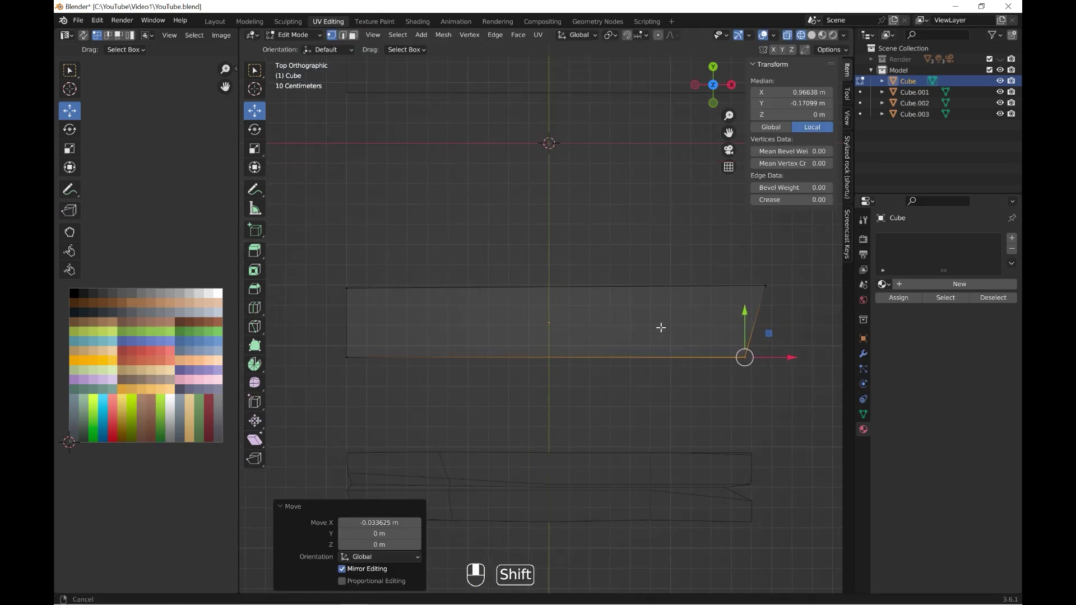
# Step: Slant Cube's left end and add a loop cut across its middle, skewing its bottom vertex
pyautogui.click(367, 300)
pyautogui.press('g')
pyautogui.click(382, 263)
pyautogui.click(254, 308)
pyautogui.click(644, 286)
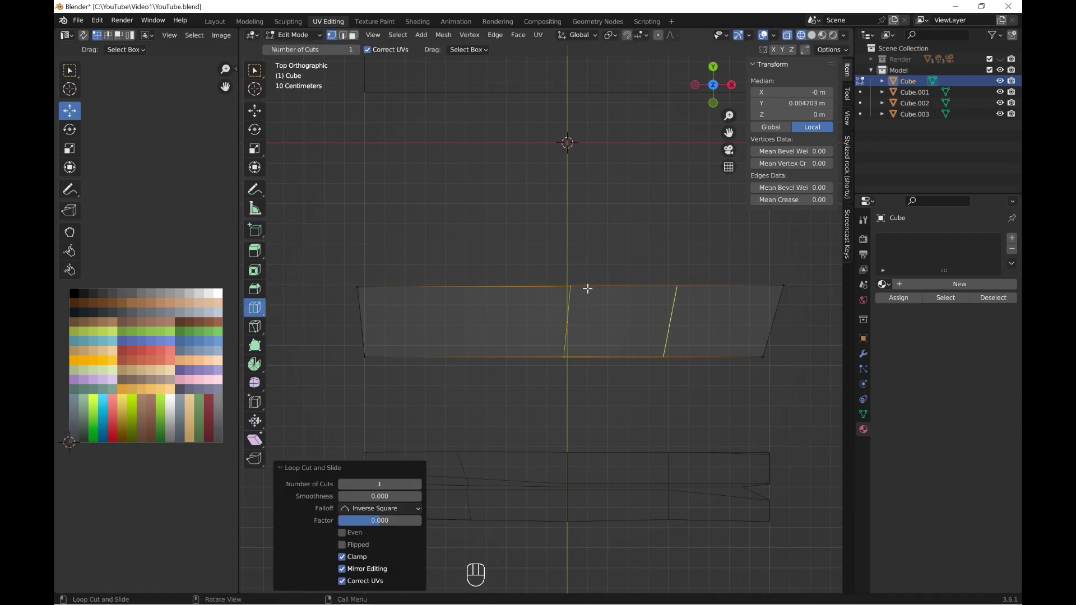
pyautogui.click(565, 356)
pyautogui.moveTo(565, 357); pyautogui.dragTo(551, 353)
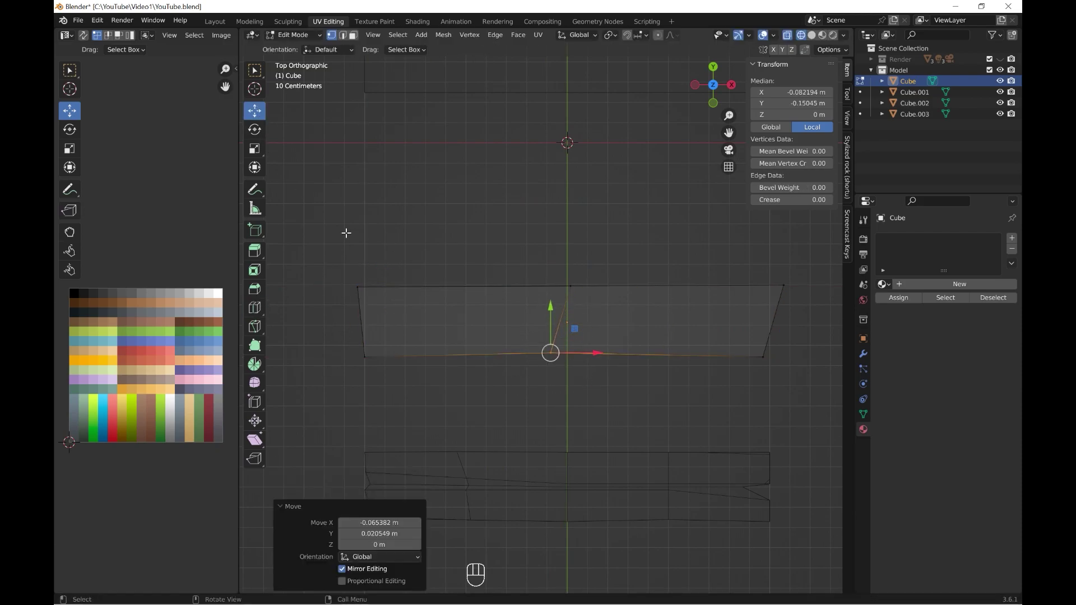
pyautogui.click(813, 35)
pyautogui.moveTo(784, 69)
pyautogui.mouseDown(button='middle')
pyautogui.moveTo(558, 357)
pyautogui.moveTo(581, 355)
pyautogui.mouseUp(button='middle')
# Step: Try a vertex bevel on Cube's corner, then undo it
pyautogui.hotkey('ctrl', 'shift', 'b')
pyautogui.click(600, 359)
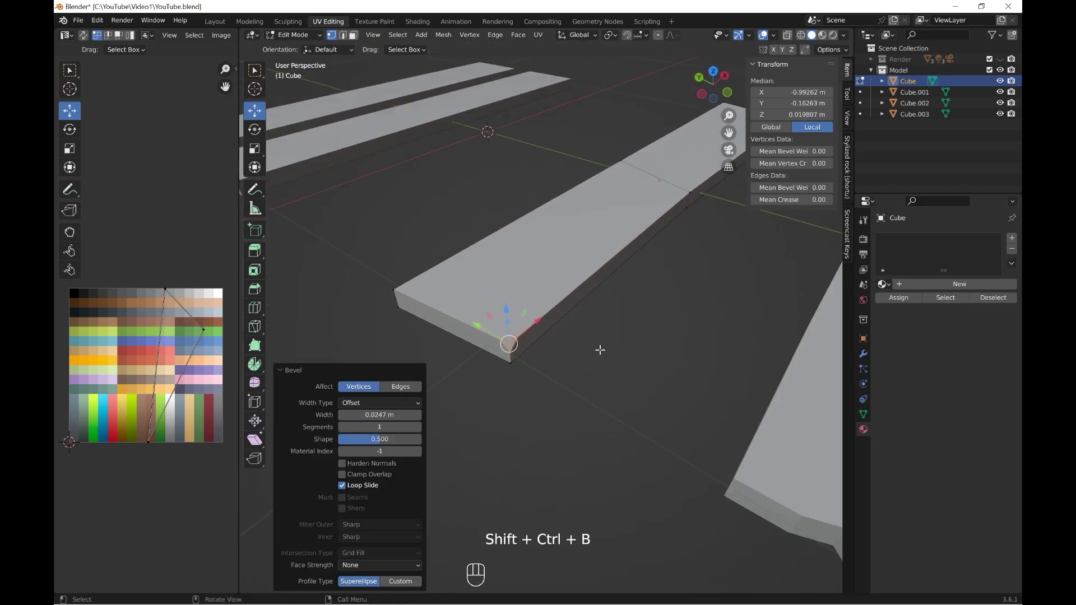
pyautogui.scroll(2, 513, 334)
pyautogui.hotkey('ctrl', 'z')
pyautogui.scroll(-3, 513, 334)
pyautogui.moveTo(675, 320)
pyautogui.mouseDown(button='middle')
pyautogui.moveTo(606, 388)
pyautogui.moveTo(577, 360)
pyautogui.moveTo(549, 398)
pyautogui.mouseUp(button='middle')
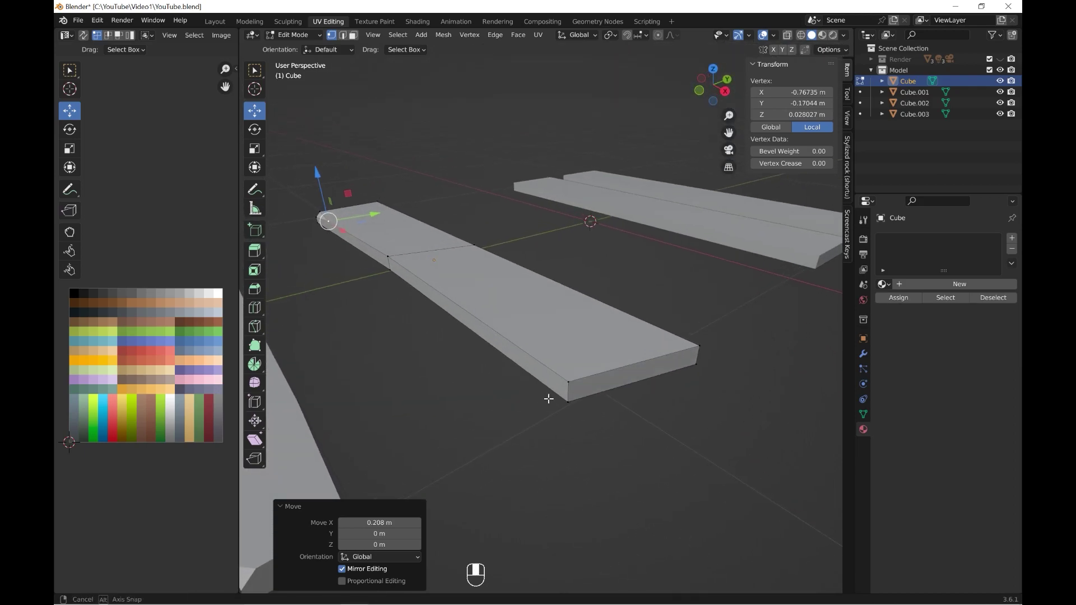
# Step: Bevel Cube's vertical corner edge with Ctrl+B and return to Object Mode
pyautogui.click(342, 36)
pyautogui.click(568, 391)
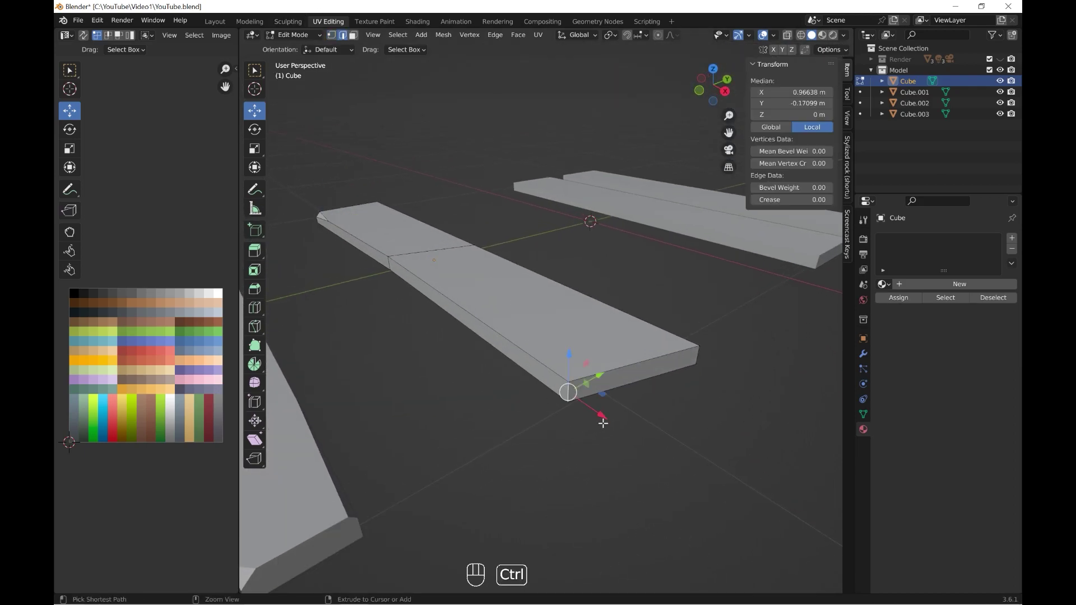
pyautogui.hotkey('ctrl', 'b')
pyautogui.click(651, 430)
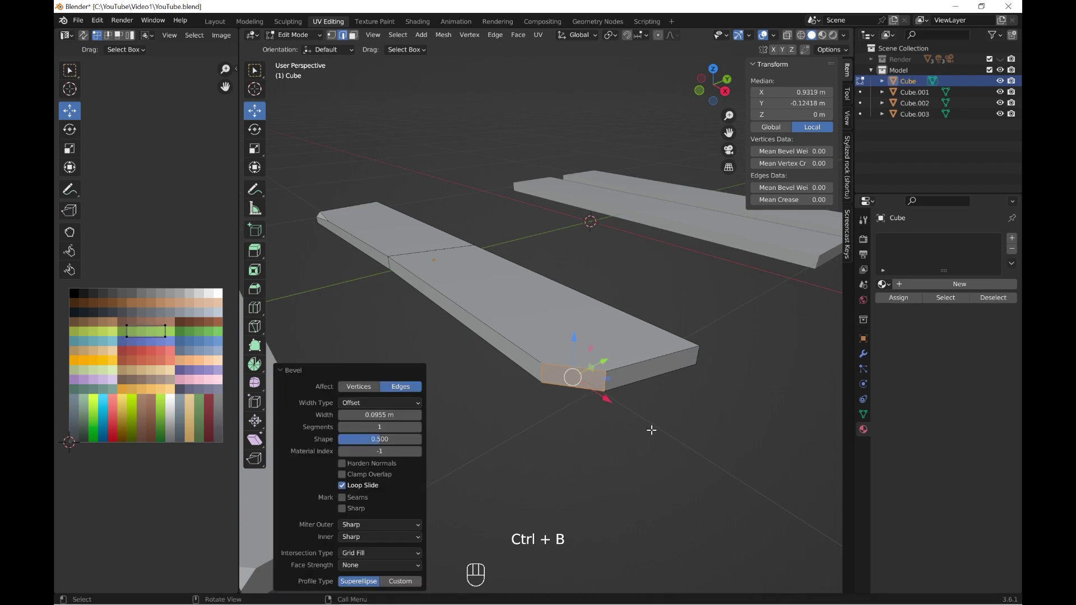
pyautogui.click(286, 37)
pyautogui.click(292, 47)
pyautogui.moveTo(425, 232); pyautogui.dragTo(522, 339, button='middle')
# Step: Nudge the first plank and move Cube.001 down along Y
pyautogui.moveTo(545, 255); pyautogui.dragTo(555, 250)
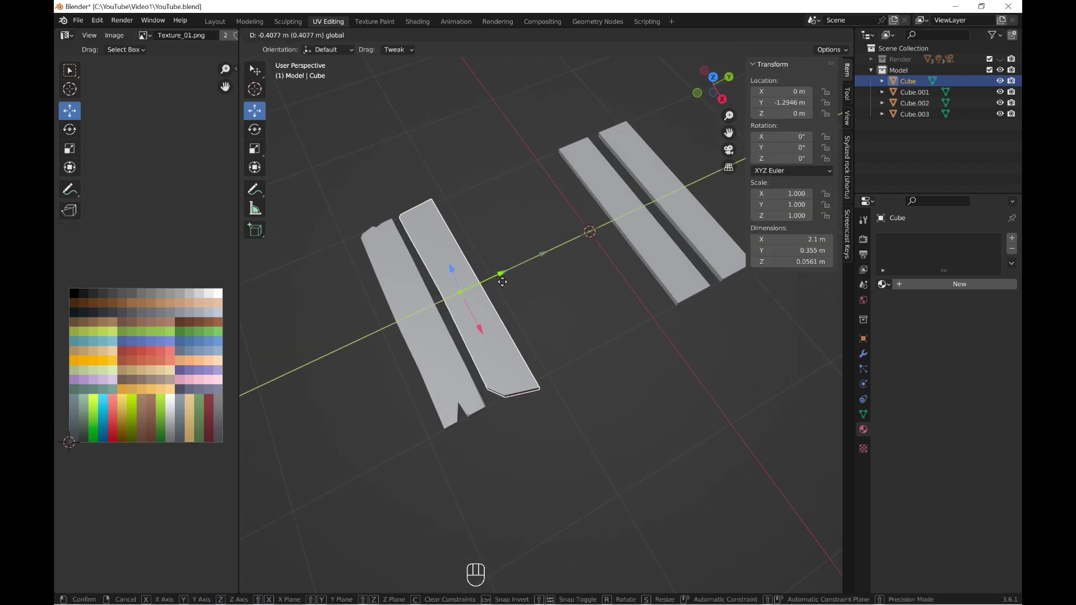
pyautogui.click(653, 240)
pyautogui.keyDown('alt'); pyautogui.moveTo(654, 241); pyautogui.dragTo(502, 168, button='middle'); pyautogui.keyUp('alt')
pyautogui.moveTo(502, 168); pyautogui.dragTo(502, 296)
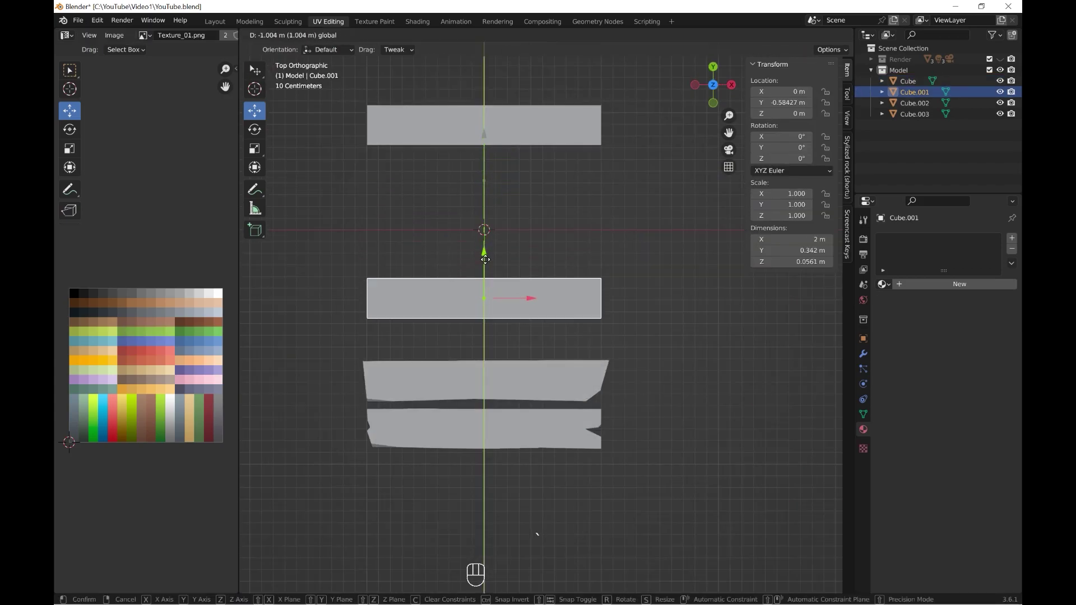
pyautogui.scroll(5, 581, 291)
pyautogui.moveTo(580, 290)
pyautogui.mouseDown(button='middle')
pyautogui.moveTo(405, 84)
pyautogui.moveTo(349, 356)
pyautogui.mouseUp(button='middle')
# Step: Add two lengthwise loop cuts to Cube.001 and push one end edge back into a notch
pyautogui.press('Tab')
pyautogui.click(254, 310)
pyautogui.click(559, 400)
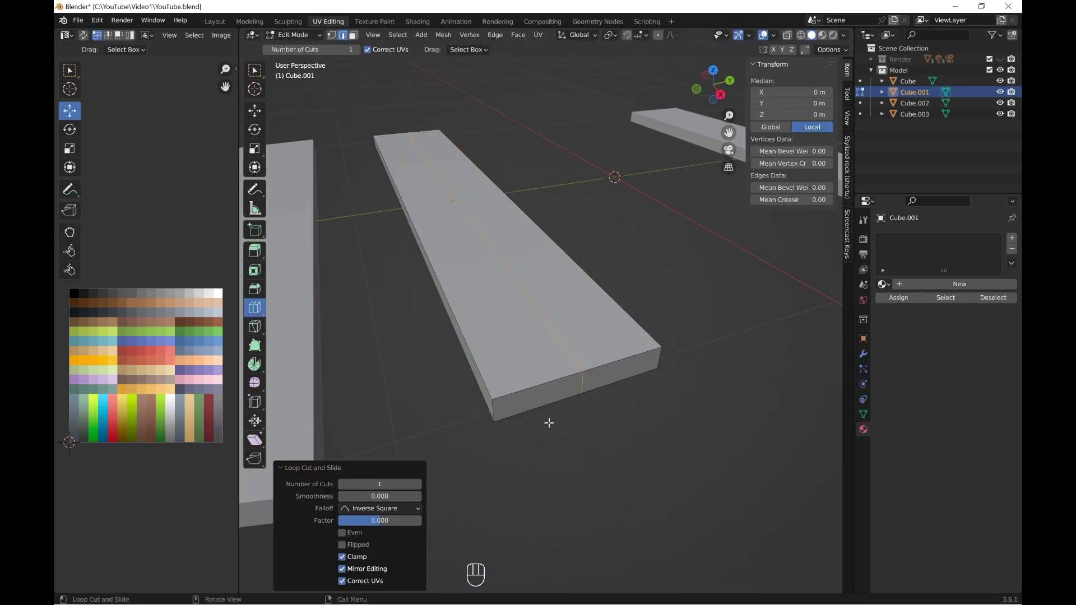
pyautogui.click(544, 417)
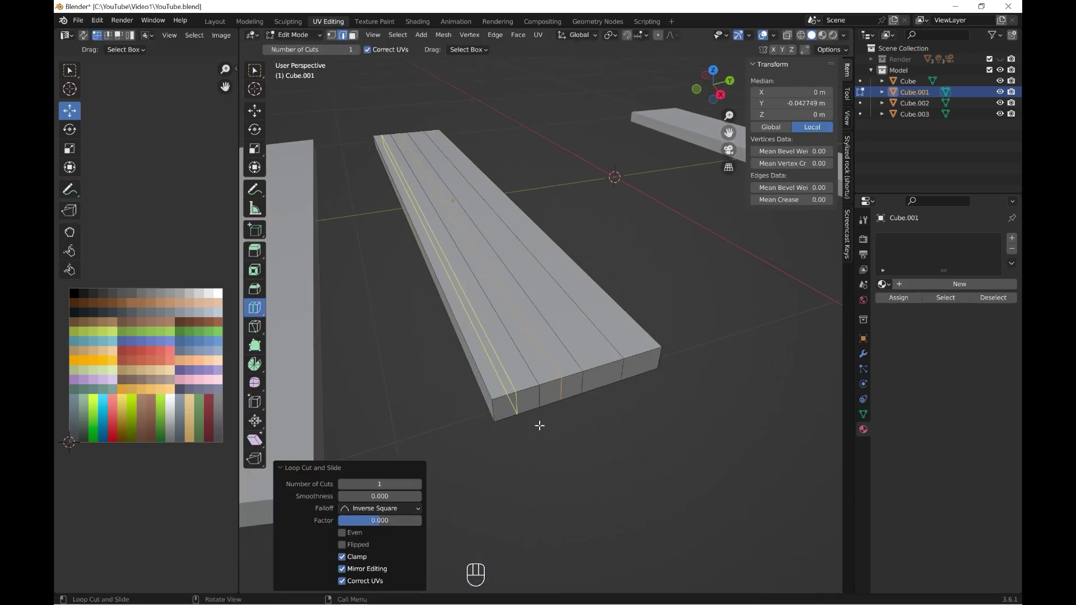
pyautogui.click(255, 111)
pyautogui.click(544, 403)
pyautogui.moveTo(553, 426)
pyautogui.mouseDown()
pyautogui.moveTo(550, 397)
pyautogui.moveTo(607, 427)
pyautogui.mouseUp()
# Step: Deepen Cube.001's notch and pull another end edge back along X for a second notch
pyautogui.moveTo(644, 396); pyautogui.dragTo(628, 364)
pyautogui.moveTo(627, 364)
pyautogui.mouseDown(button='middle')
pyautogui.moveTo(539, 339)
pyautogui.moveTo(617, 280)
pyautogui.mouseUp(button='middle')
pyautogui.scroll(5, 617, 281)
pyautogui.click(508, 292)
pyautogui.moveTo(507, 298); pyautogui.dragTo(506, 356, button='middle')
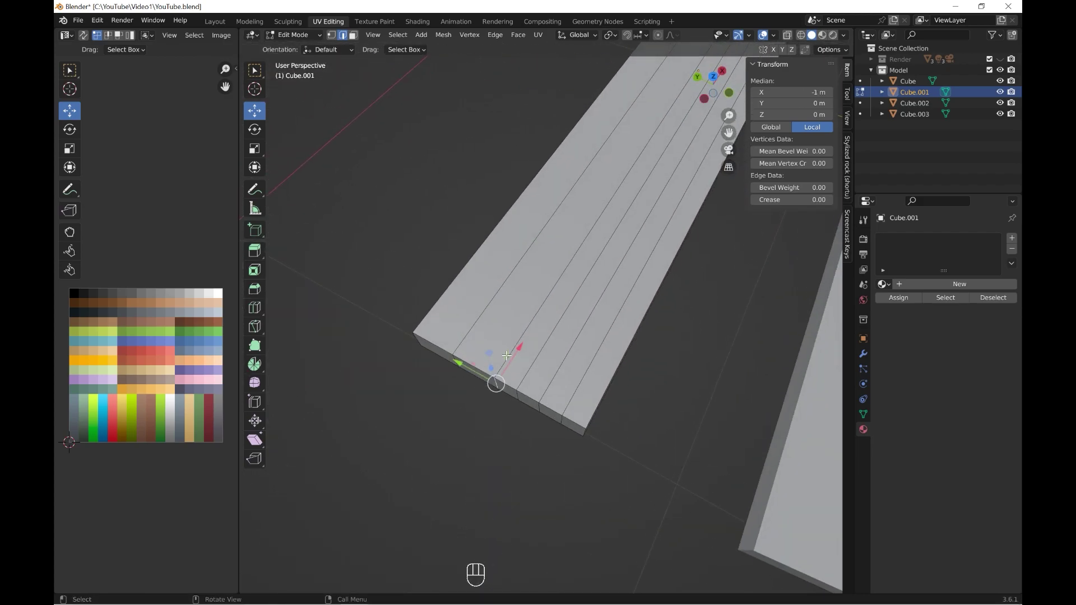
pyautogui.moveTo(506, 356); pyautogui.dragTo(549, 415)
pyautogui.press('g')
pyautogui.press('x')
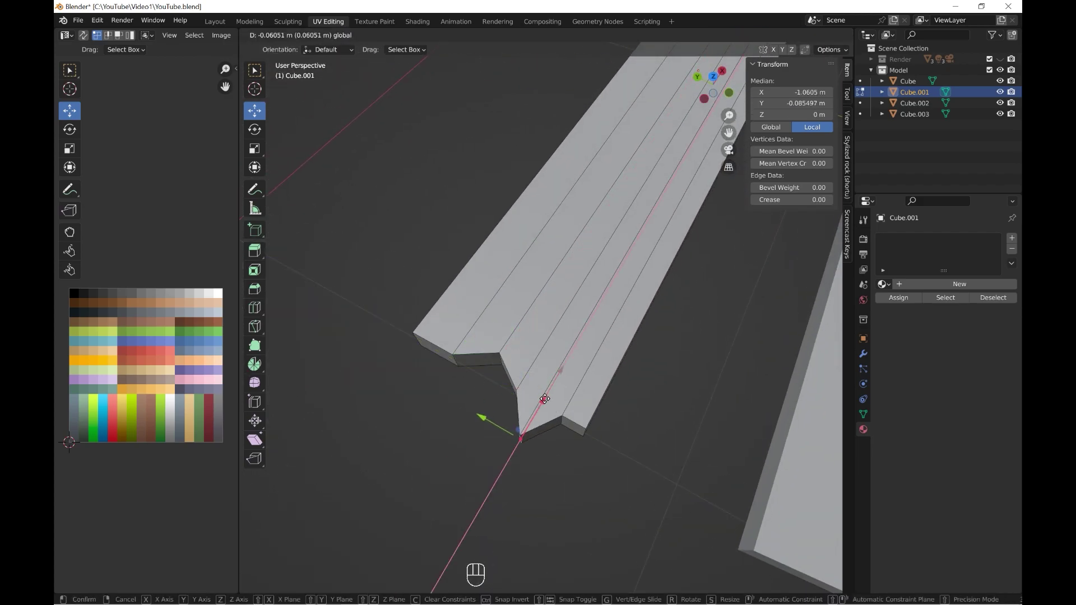
pyautogui.click(548, 406)
# Step: Move another end vertex along X and bevel a tip corner vertex
pyautogui.moveTo(547, 406); pyautogui.dragTo(471, 337, button='middle')
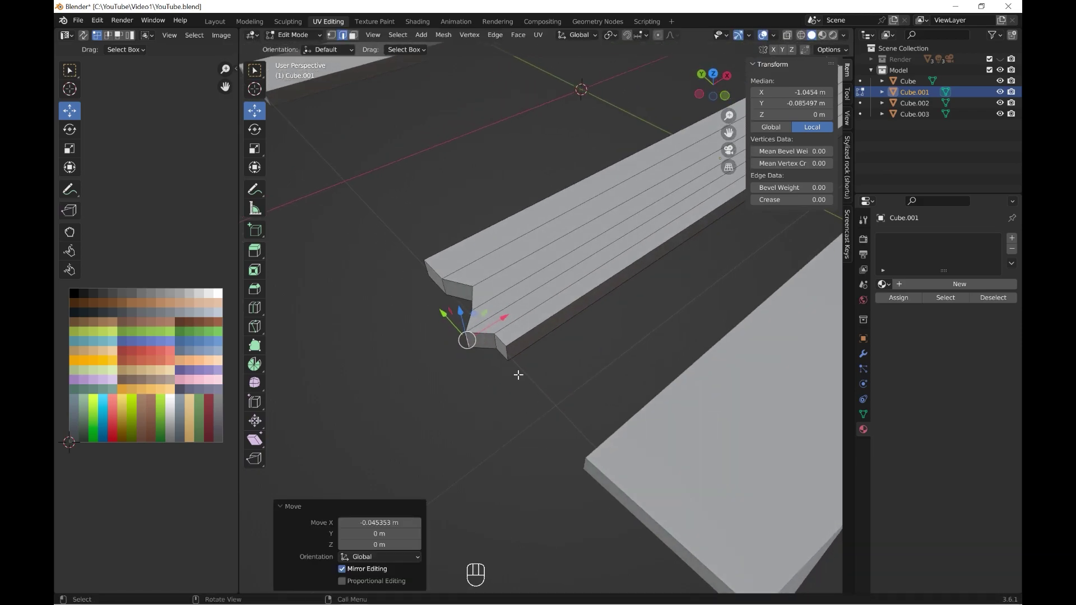
pyautogui.moveTo(575, 308); pyautogui.dragTo(623, 306, button='middle')
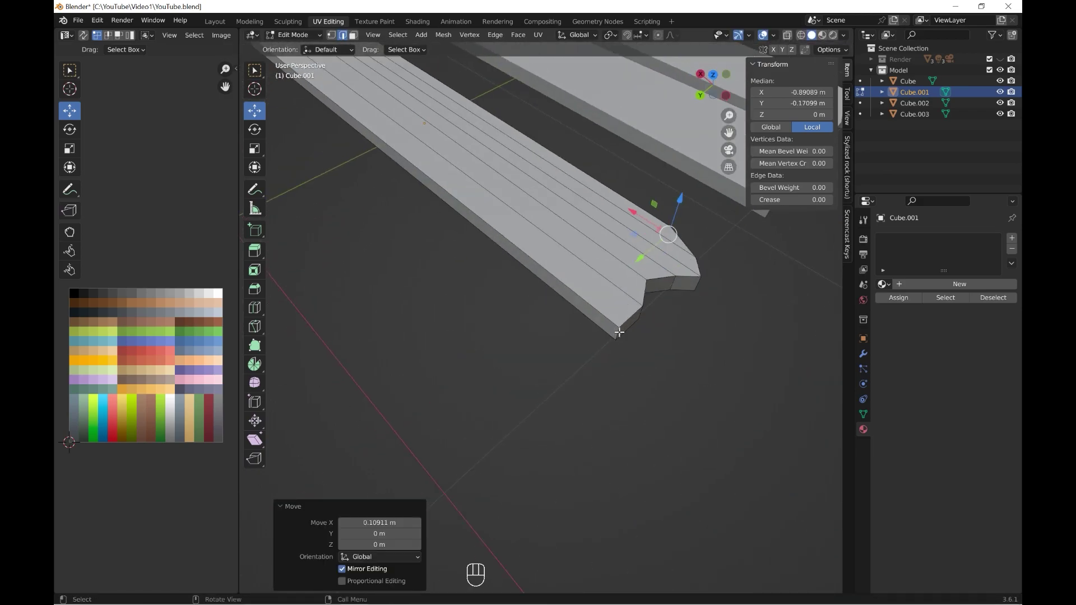
pyautogui.press('g')
pyautogui.press('x')
pyautogui.click(545, 279)
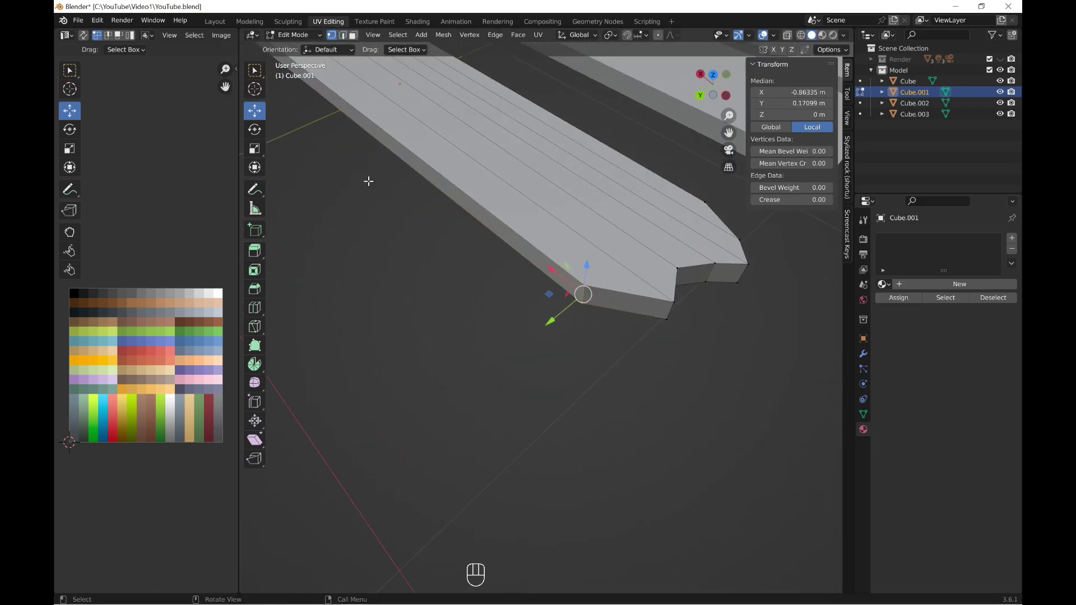
pyautogui.moveTo(546, 279)
pyautogui.mouseDown(button='middle')
pyautogui.moveTo(519, 260)
pyautogui.moveTo(542, 231)
pyautogui.moveTo(523, 307)
pyautogui.mouseUp(button='middle')
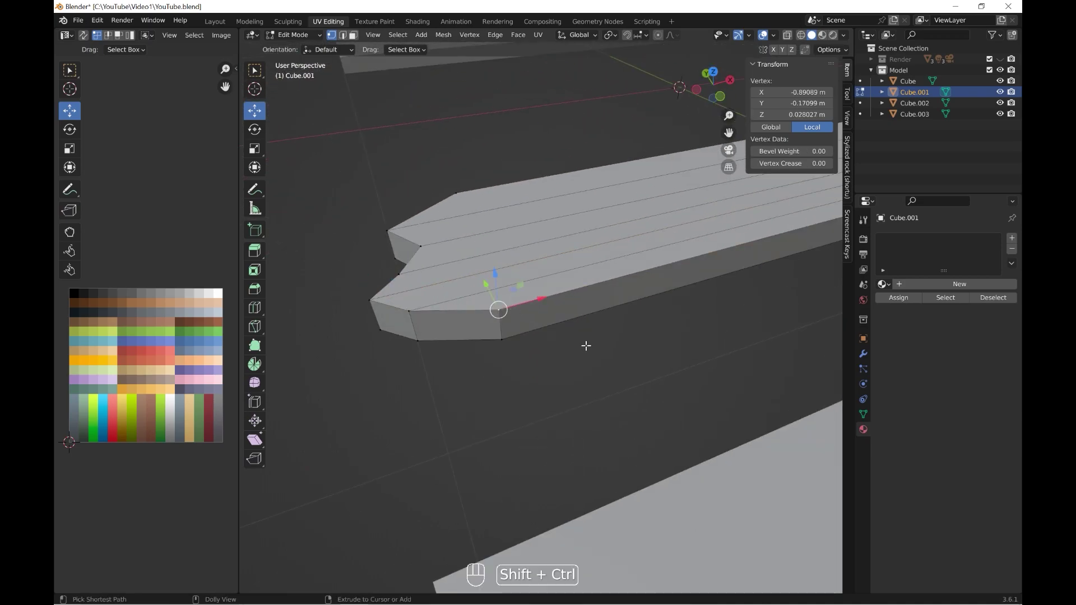
pyautogui.hotkey('ctrl', 'shift', 'b')
pyautogui.click(616, 360)
# Step: Bevel another tip corner vertex and slide its new vertex along the plank
pyautogui.moveTo(594, 329); pyautogui.dragTo(568, 363, button='middle')
pyautogui.click(546, 356)
pyautogui.hotkey('ctrl', 'shift', 'b')
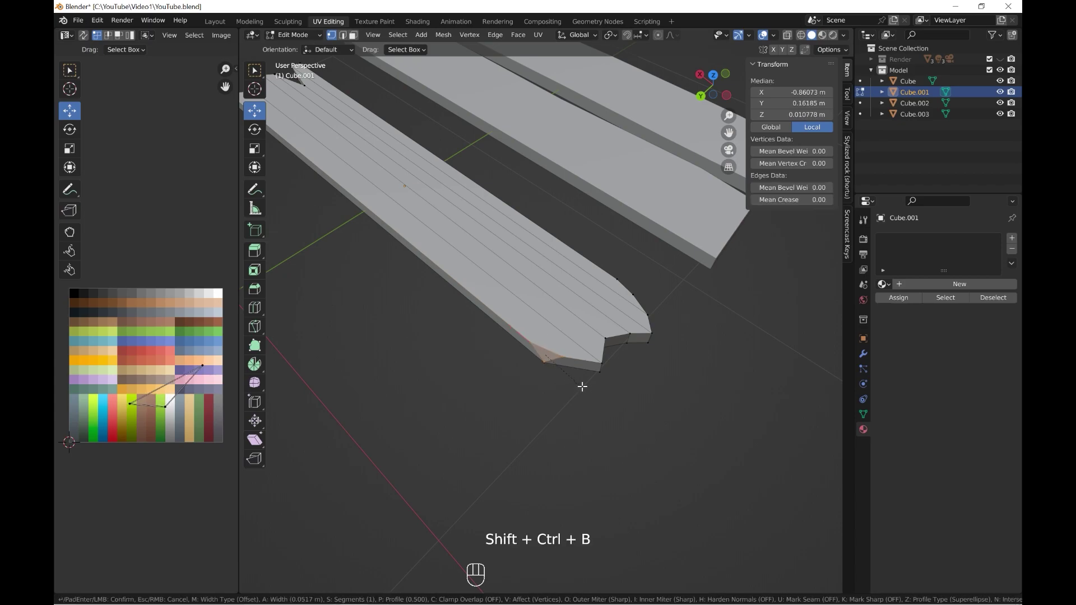
pyautogui.click(548, 354)
pyautogui.moveTo(507, 325); pyautogui.dragTo(381, 261)
pyautogui.moveTo(381, 261)
pyautogui.mouseDown(button='middle')
pyautogui.moveTo(512, 360)
pyautogui.moveTo(668, 312)
pyautogui.moveTo(504, 382)
pyautogui.mouseUp(button='middle')
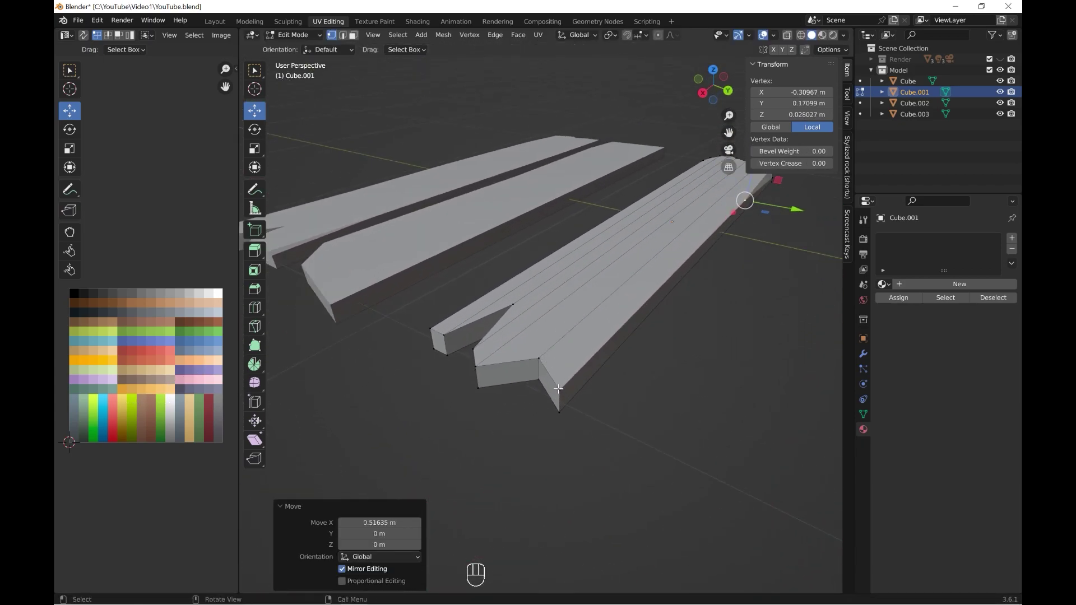
# Step: Bevel a third tip corner vertex and pull one new vertex far back along the plank
pyautogui.click(561, 388)
pyautogui.hotkey('ctrl', 'shift', 'b')
pyautogui.click(634, 405)
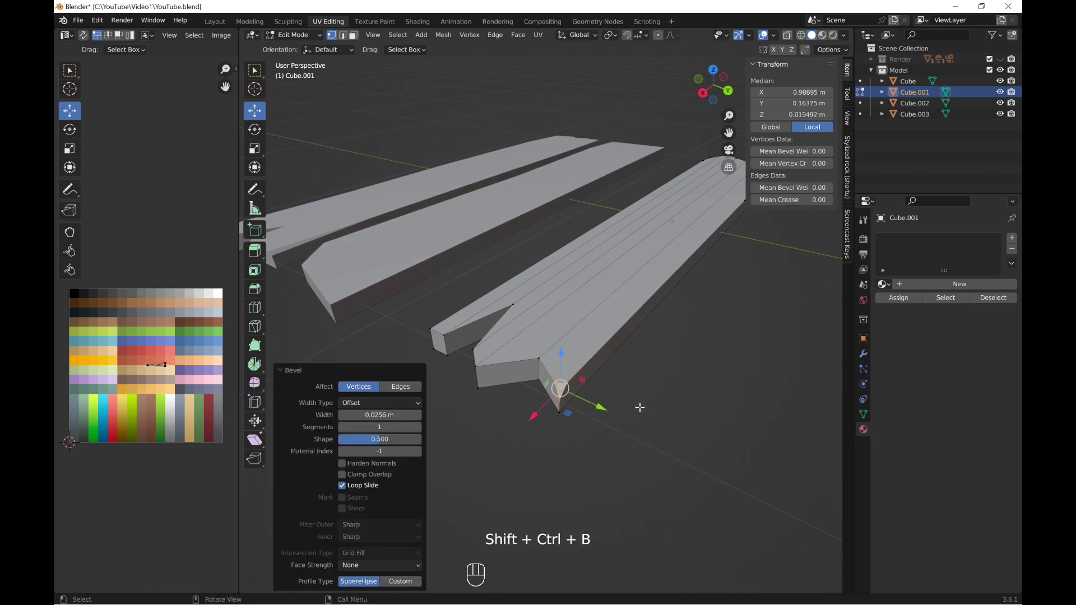
pyautogui.moveTo(639, 406); pyautogui.dragTo(430, 368, button='middle')
pyautogui.click(429, 362)
pyautogui.moveTo(430, 367); pyautogui.dragTo(566, 342)
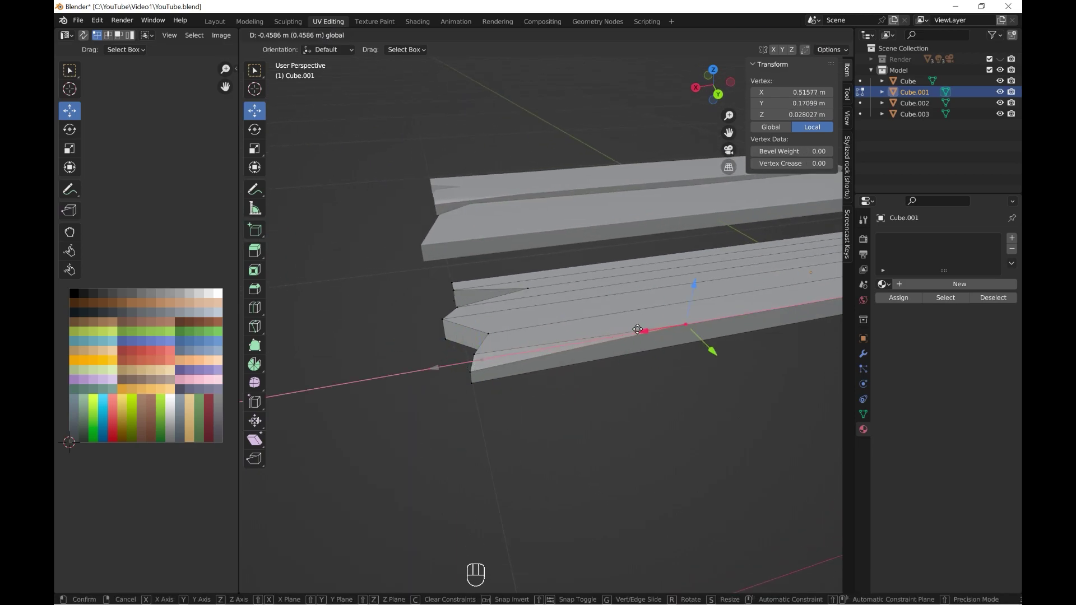
pyautogui.moveTo(566, 342)
pyautogui.mouseDown(button='middle')
pyautogui.moveTo(572, 371)
pyautogui.moveTo(595, 302)
pyautogui.mouseUp(button='middle')
pyautogui.scroll(-3, 596, 301)
# Step: Move Cube.001 and Cube.002 along Y so Cube.002 sits beside the others
pyautogui.click(293, 35)
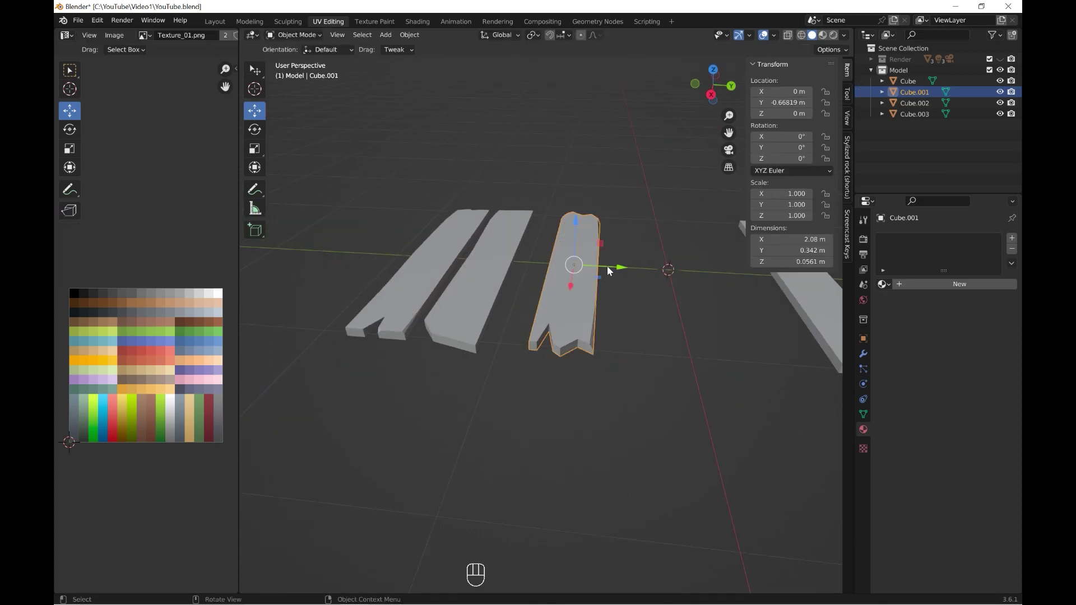
pyautogui.moveTo(607, 266); pyautogui.dragTo(584, 259)
pyautogui.keyDown('shift'); pyautogui.moveTo(790, 358); pyautogui.dragTo(668, 355, button='middle'); pyautogui.keyUp('shift')
pyautogui.click(668, 355)
pyautogui.moveTo(703, 307); pyautogui.dragTo(529, 308)
pyautogui.scroll(4, 600, 344)
pyautogui.moveTo(591, 351); pyautogui.dragTo(607, 270, button='middle')
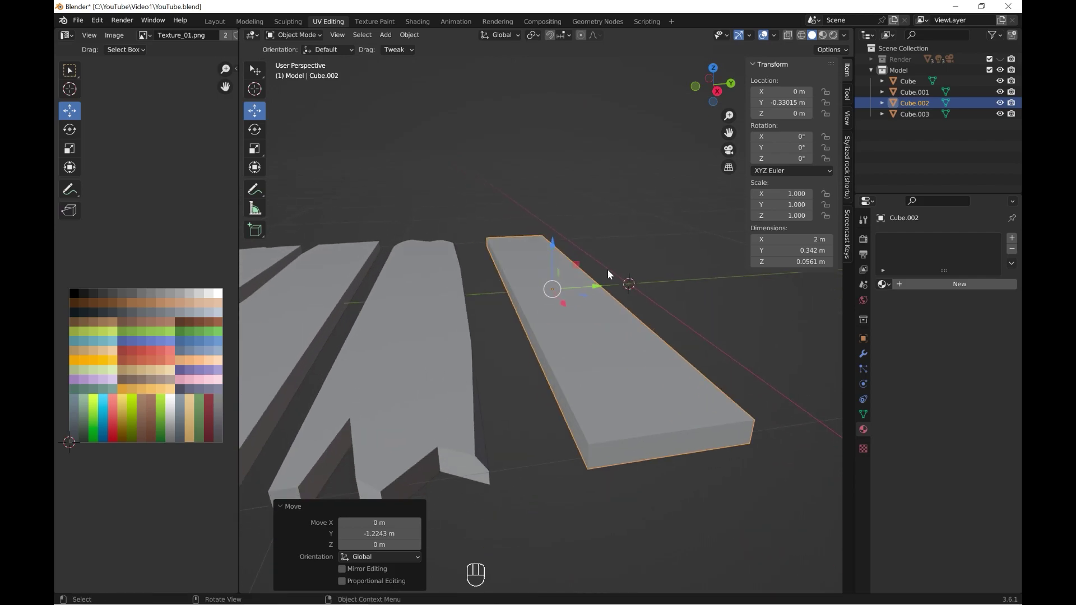
# Step: Enter Edit Mode on Cube.002 and shift its short front edge slightly sideways
pyautogui.click(274, 37)
pyautogui.click(292, 60)
pyautogui.hotkey('ctrl', 'z')
pyautogui.hotkey('ctrl', 'z')
pyautogui.hotkey('ctrl', 'z')
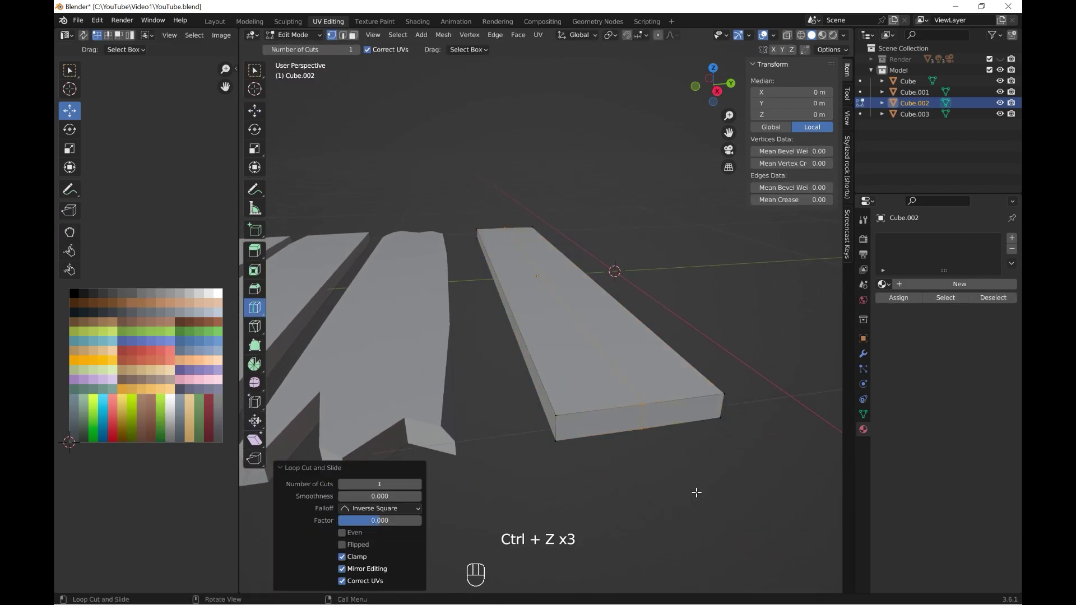
pyautogui.click(255, 115)
pyautogui.click(644, 415)
pyautogui.moveTo(644, 415); pyautogui.dragTo(644, 442, button='middle')
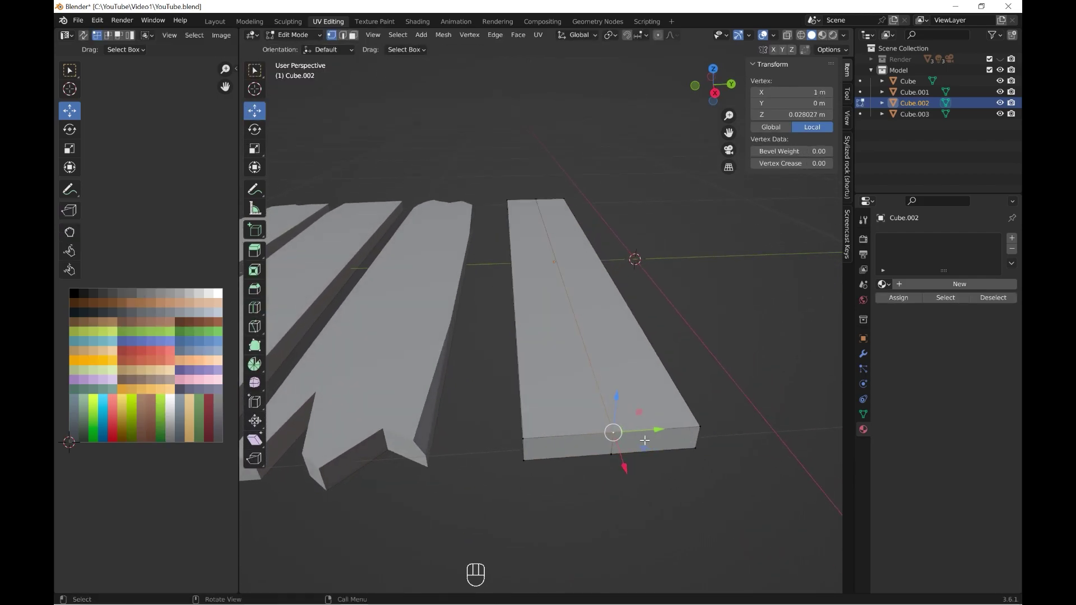
pyautogui.click(342, 35)
pyautogui.click(612, 444)
pyautogui.moveTo(657, 437); pyautogui.dragTo(663, 435)
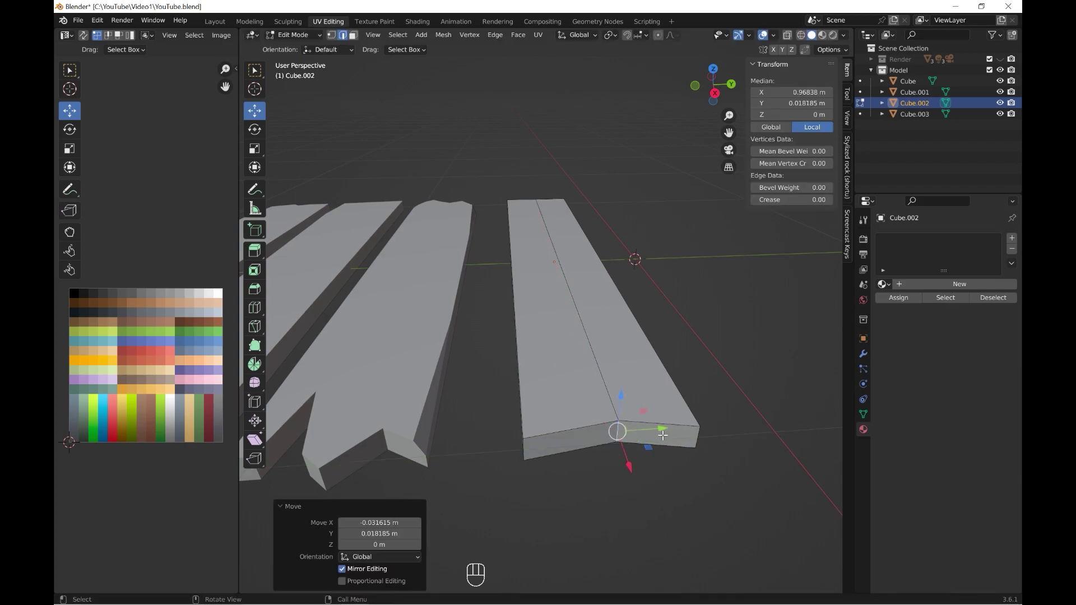
# Step: Bevel Cube.002's front corner edge with Ctrl+B
pyautogui.moveTo(663, 436); pyautogui.dragTo(619, 352, button='middle')
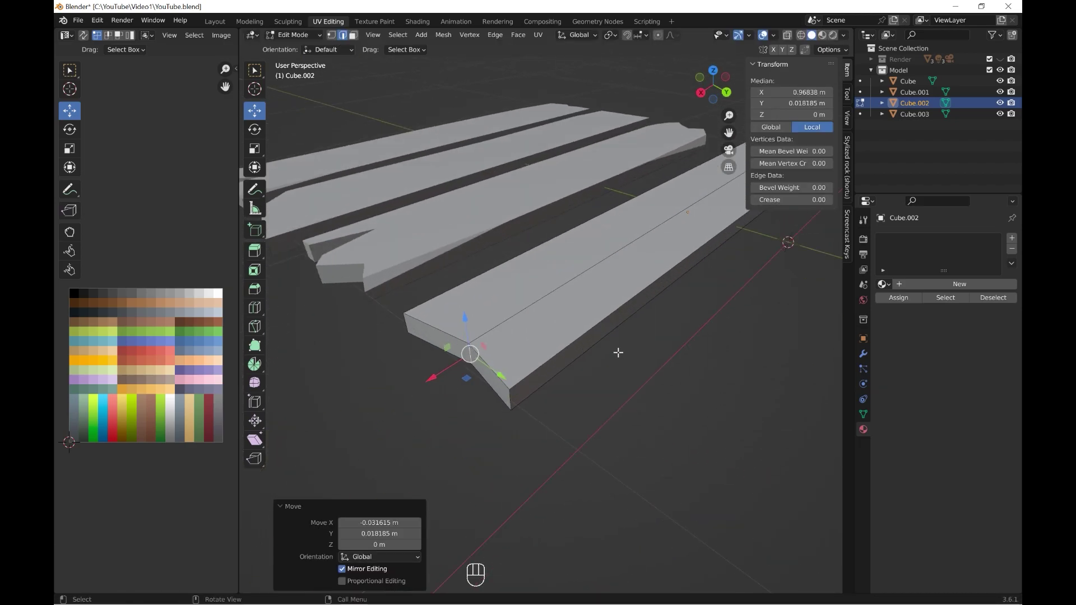
pyautogui.click(513, 402)
pyautogui.hotkey('ctrl', 'b')
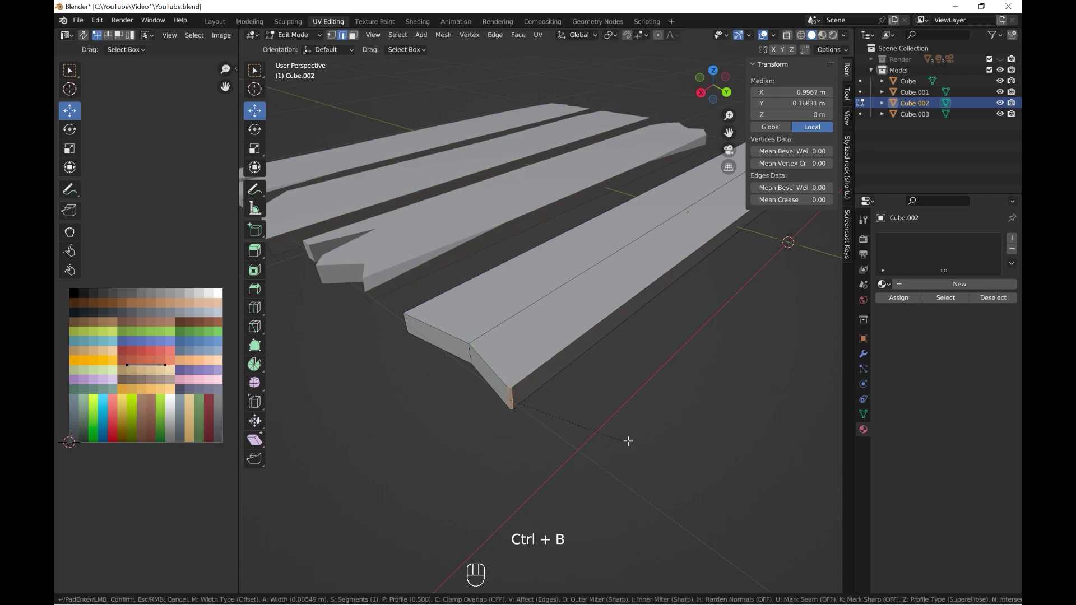
pyautogui.click(661, 435)
pyautogui.moveTo(661, 435); pyautogui.dragTo(531, 400, button='middle')
pyautogui.scroll(3, 613, 344)
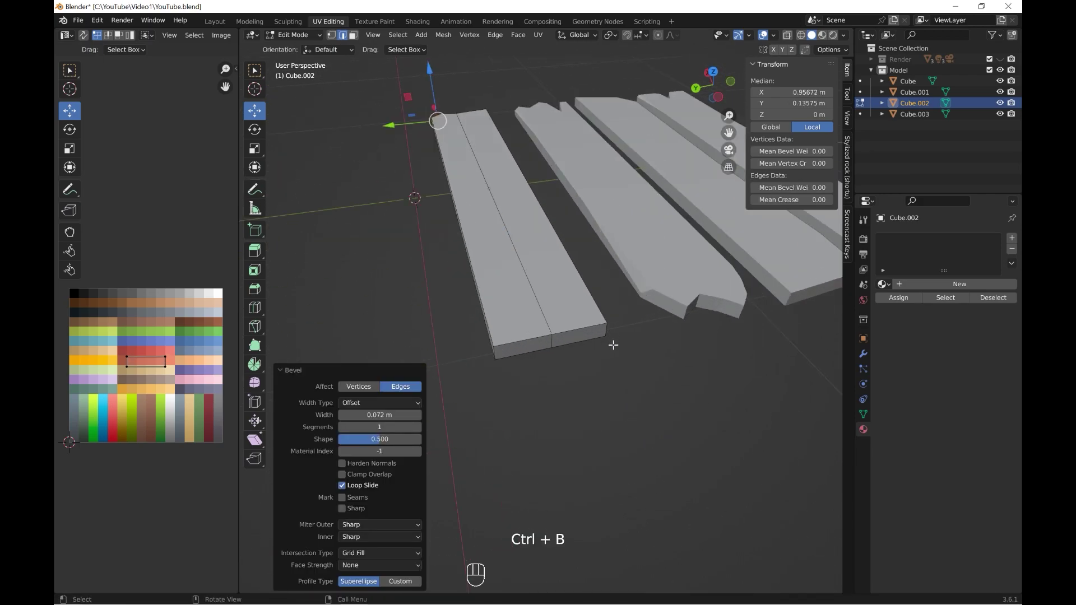
pyautogui.keyDown('shift'); pyautogui.moveTo(613, 343); pyautogui.dragTo(593, 370, button='middle'); pyautogui.keyUp('shift')
# Step: Vertex-bevel Cube.002's front corner and slide one new vertex along the plank
pyautogui.click(331, 35)
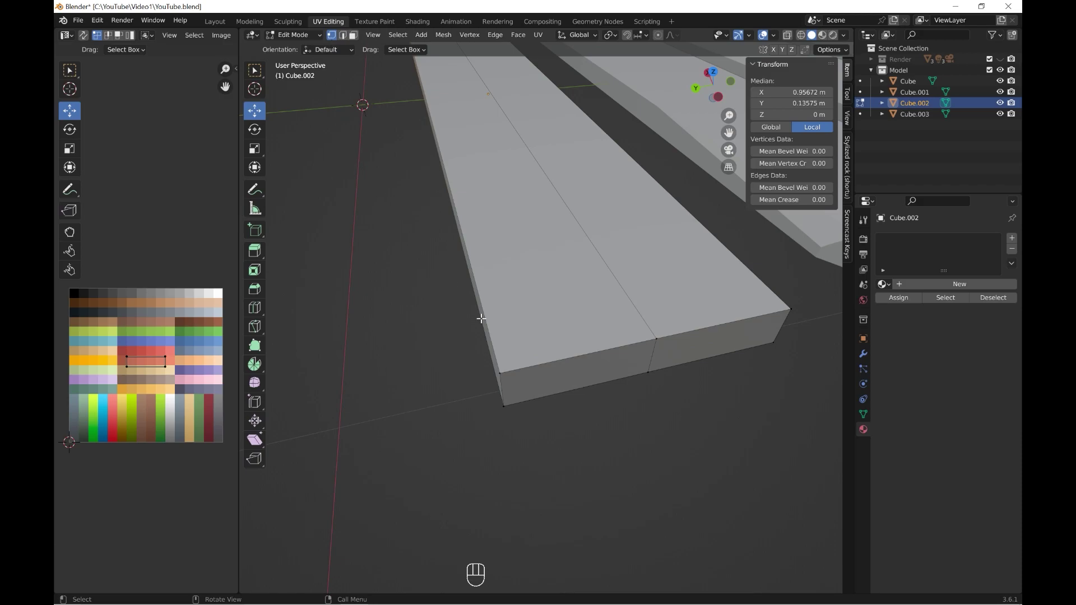
pyautogui.click(500, 372)
pyautogui.moveTo(596, 427)
pyautogui.keyDown('ctrl'); pyautogui.keyDown('shift'); pyautogui.mouseDown(button='middle')
pyautogui.moveTo(703, 413)
pyautogui.moveTo(657, 404)
pyautogui.mouseUp(button='middle'); pyautogui.keyUp('shift'); pyautogui.keyUp('ctrl')
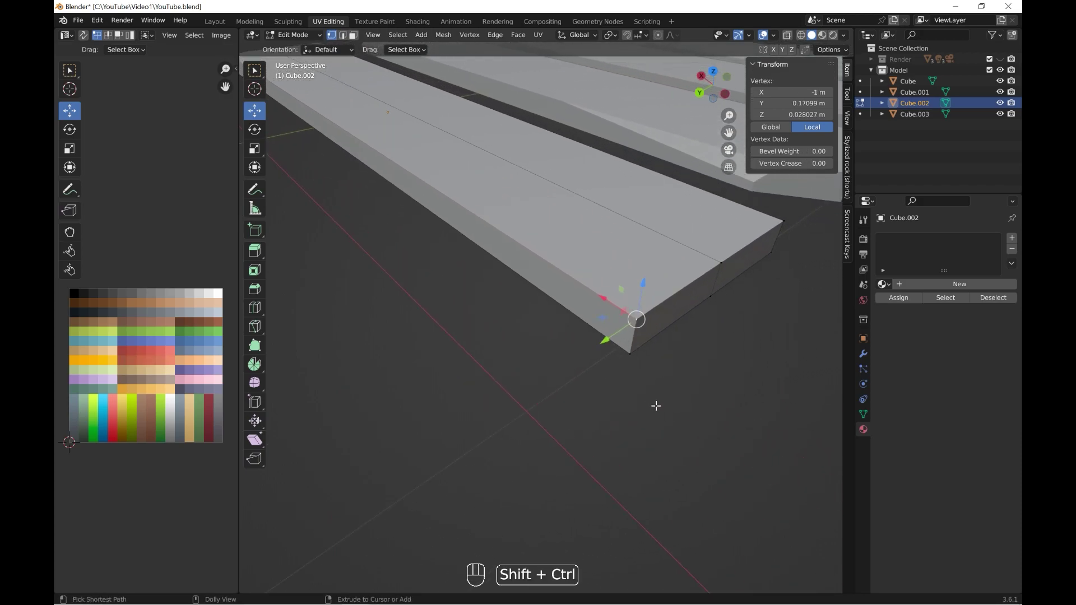
pyautogui.hotkey('ctrl', 'shift', 'b')
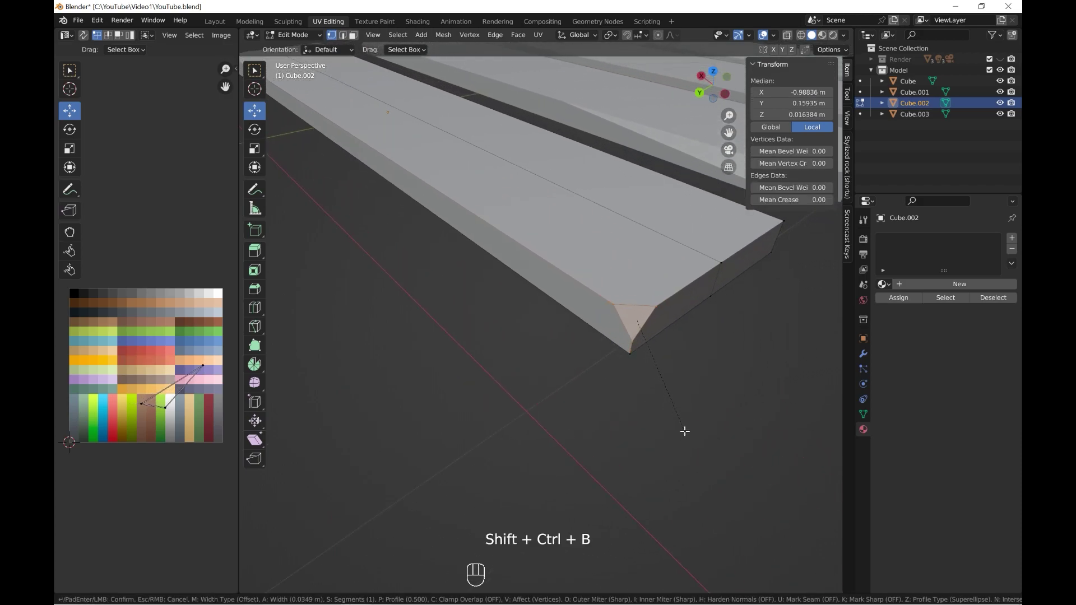
pyautogui.click(684, 432)
pyautogui.click(583, 290)
pyautogui.moveTo(587, 286); pyautogui.dragTo(692, 335)
# Step: Vertex-bevel the corner at Cube.002's other end and slide a vertex to notch it
pyautogui.moveTo(692, 335)
pyautogui.mouseDown(button='middle')
pyautogui.moveTo(505, 356)
pyautogui.moveTo(632, 404)
pyautogui.moveTo(586, 390)
pyautogui.mouseUp(button='middle')
pyautogui.click(682, 416)
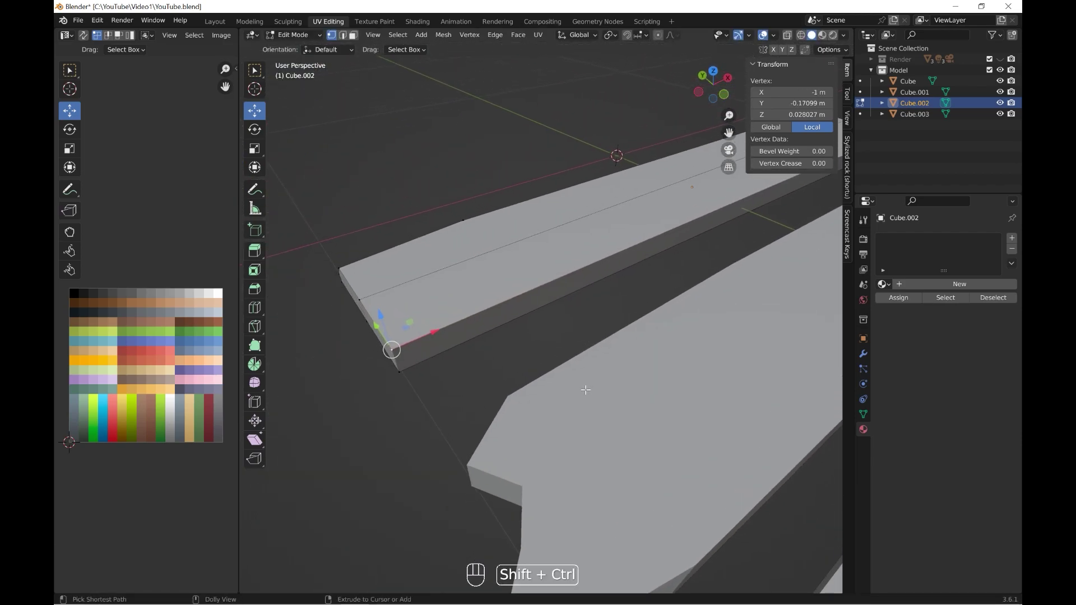
pyautogui.hotkey('ctrl', 'shift', 'b')
pyautogui.hotkey('ctrl', 'shift', 'v')
pyautogui.press('Escape')
pyautogui.hotkey('ctrl', 'shift', 'b')
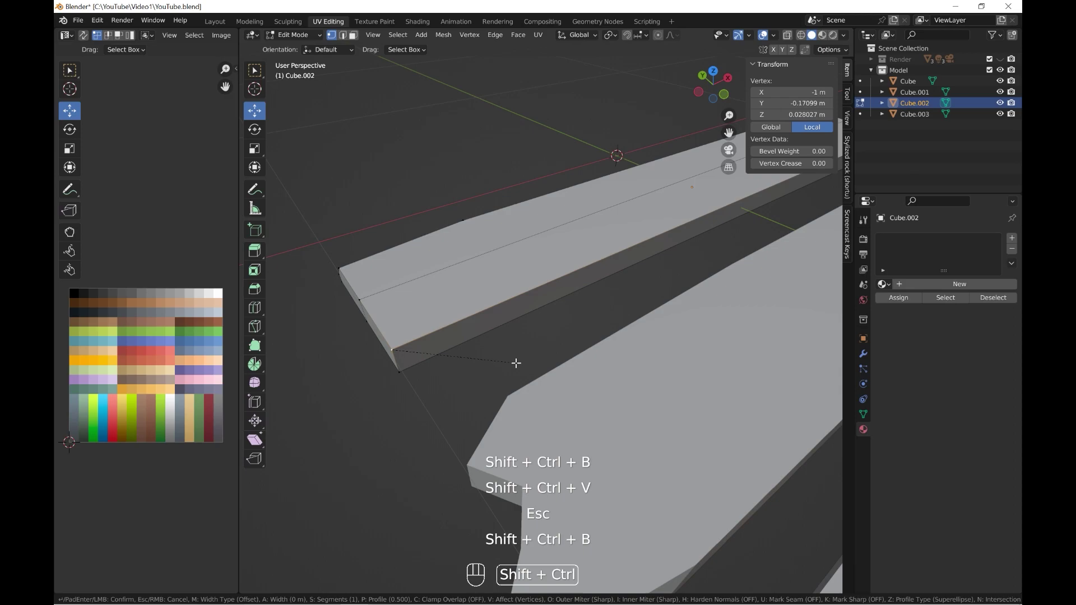
pyautogui.click(533, 368)
pyautogui.moveTo(561, 292); pyautogui.dragTo(667, 261)
pyautogui.scroll(-5, 667, 260)
pyautogui.moveTo(667, 261); pyautogui.dragTo(646, 436, button='middle')
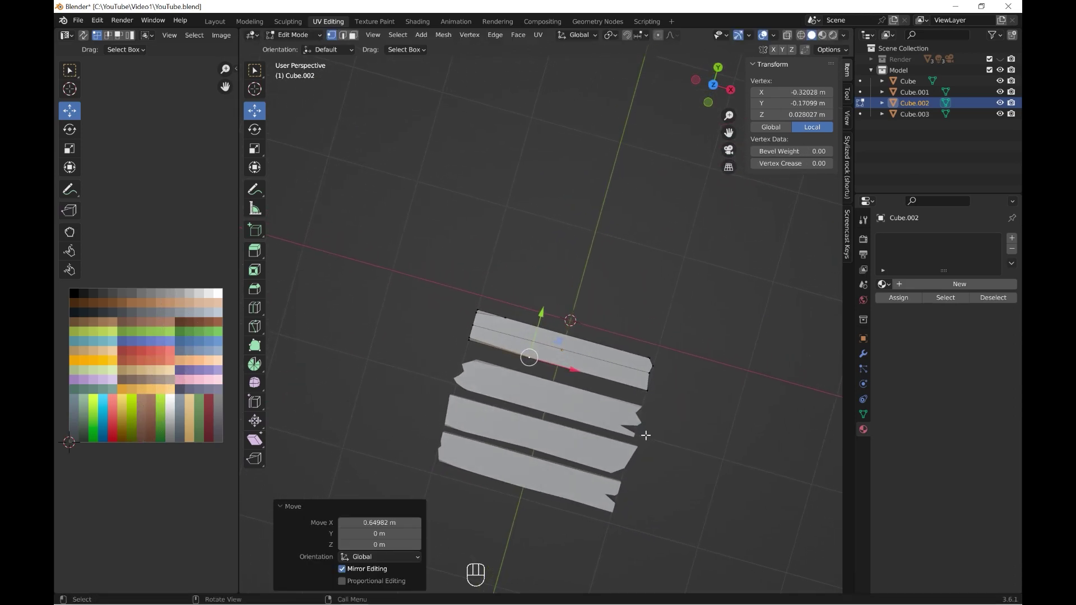
# Step: In Object Mode, select the bottom plank Cube.003 and give it a new material named Planks_01
pyautogui.press('`')
pyautogui.click(627, 332)
pyautogui.press('Tab')
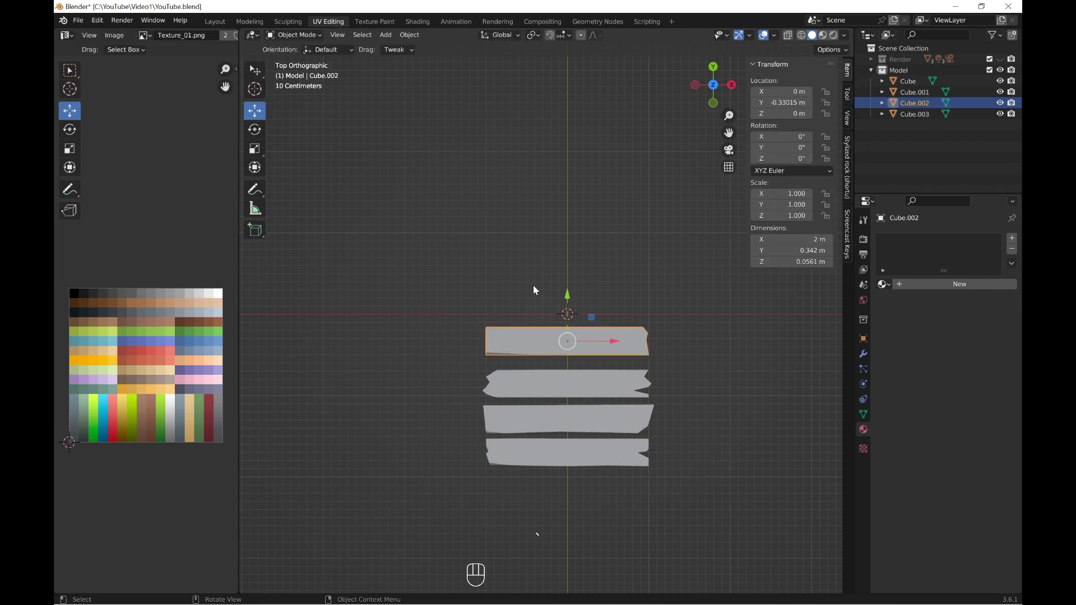
pyautogui.press('Home')
pyautogui.click(915, 114)
pyautogui.click(953, 284)
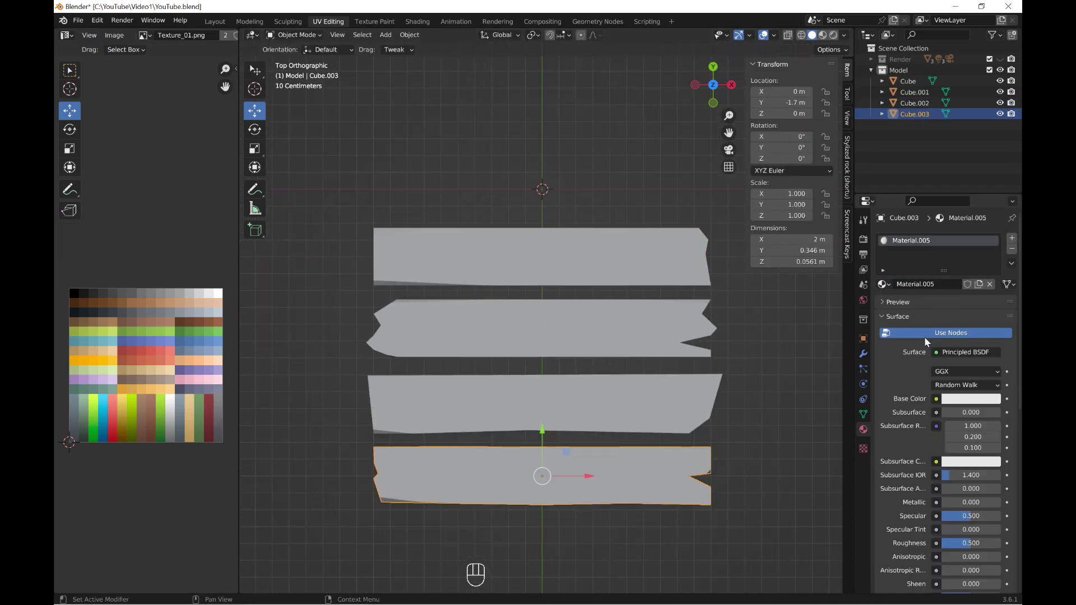
pyautogui.doubleClick(938, 288)
pyautogui.write('Planks_01')
# Step: Set Planks_01's Base Color to an Image Texture using Texture_01.png, viewed in Material Preview
pyautogui.click(936, 399)
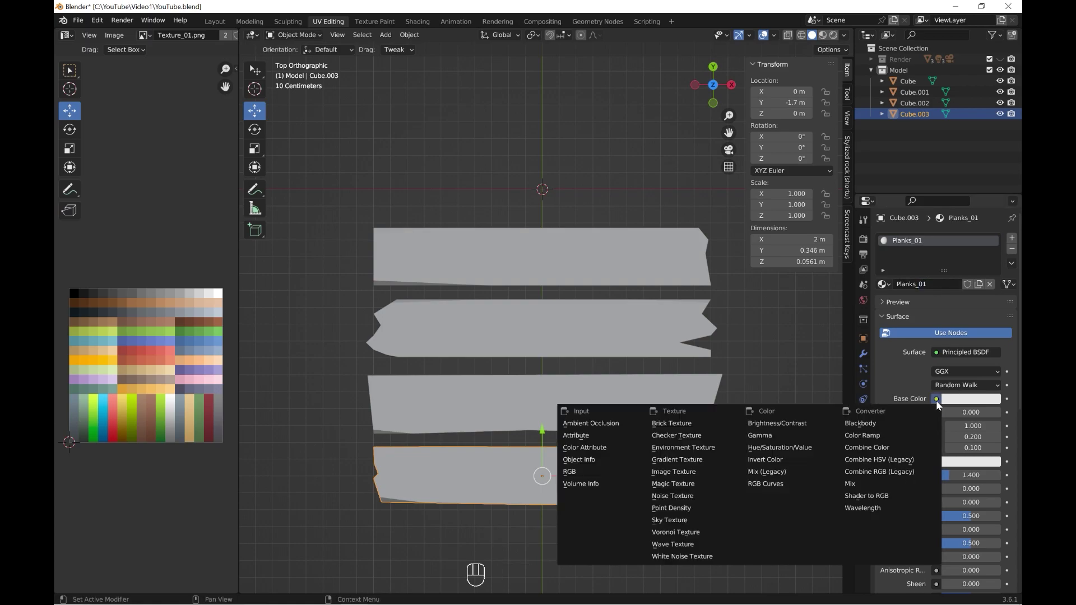
pyautogui.click(693, 474)
pyautogui.click(976, 413)
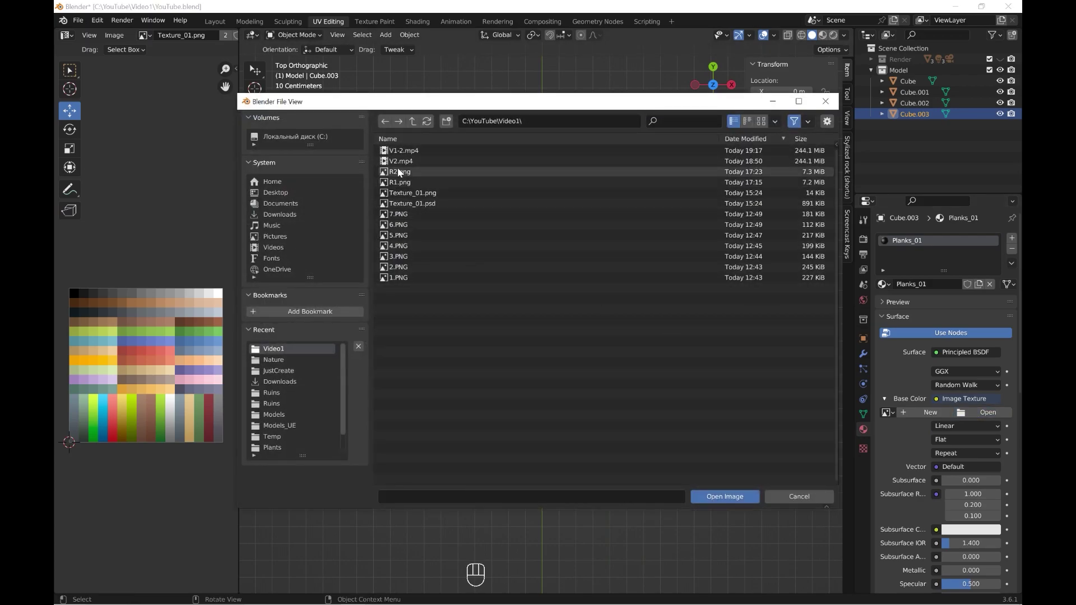
pyautogui.doubleClick(415, 193)
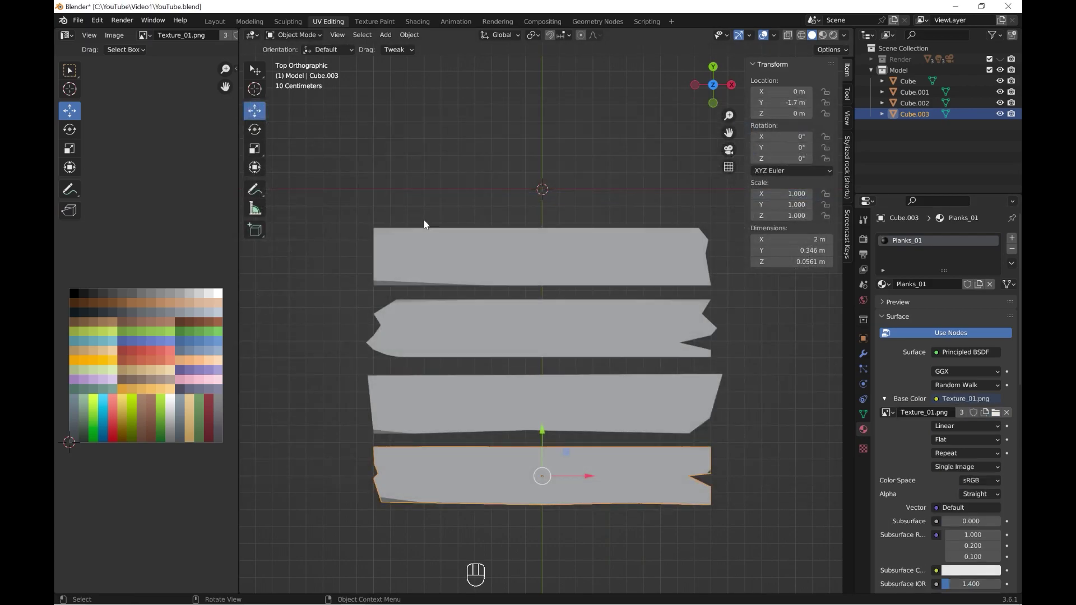
pyautogui.keyDown('shift'); pyautogui.moveTo(424, 220); pyautogui.dragTo(528, 346, button='middle'); pyautogui.keyUp('shift')
pyautogui.click(822, 38)
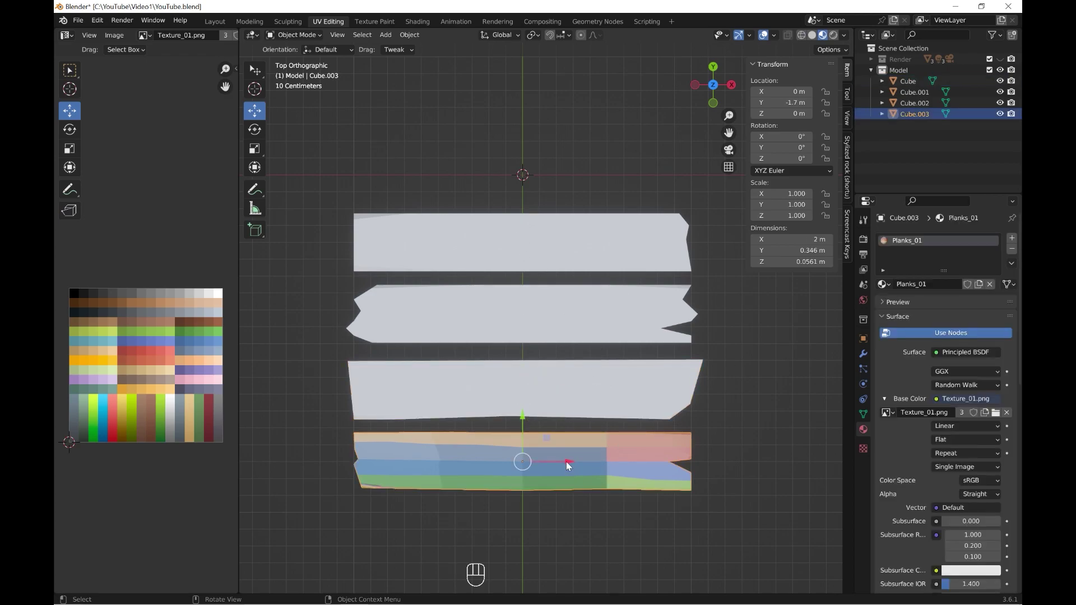
# Step: Select all four planks, ending with the textured bottom one, and link its Planks_01 material to the others
pyautogui.scroll(-2, 530, 395)
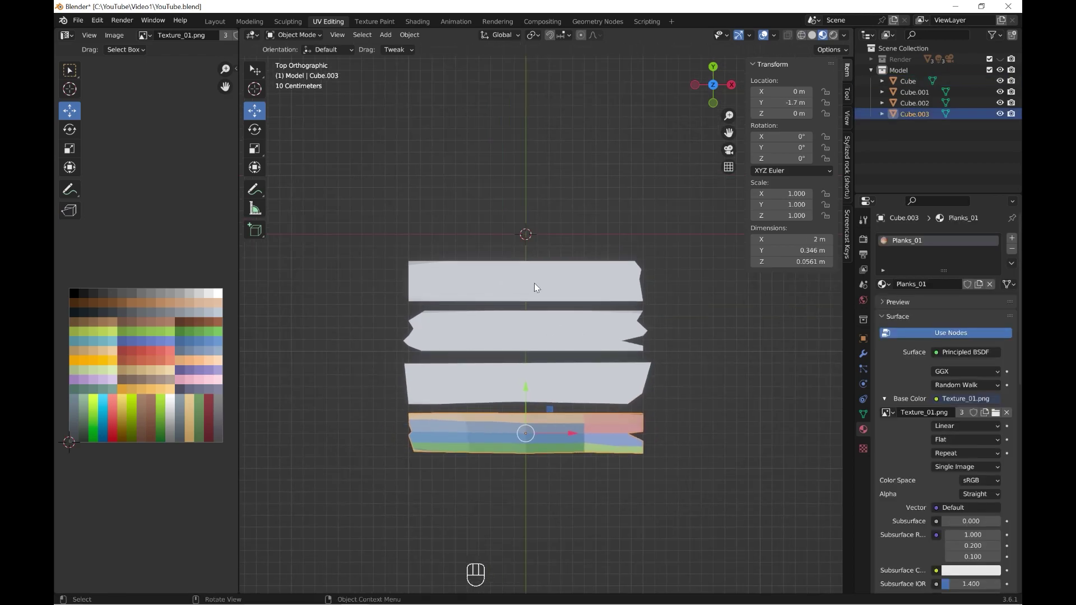
pyautogui.click(534, 287)
pyautogui.scroll(1, 493, 244)
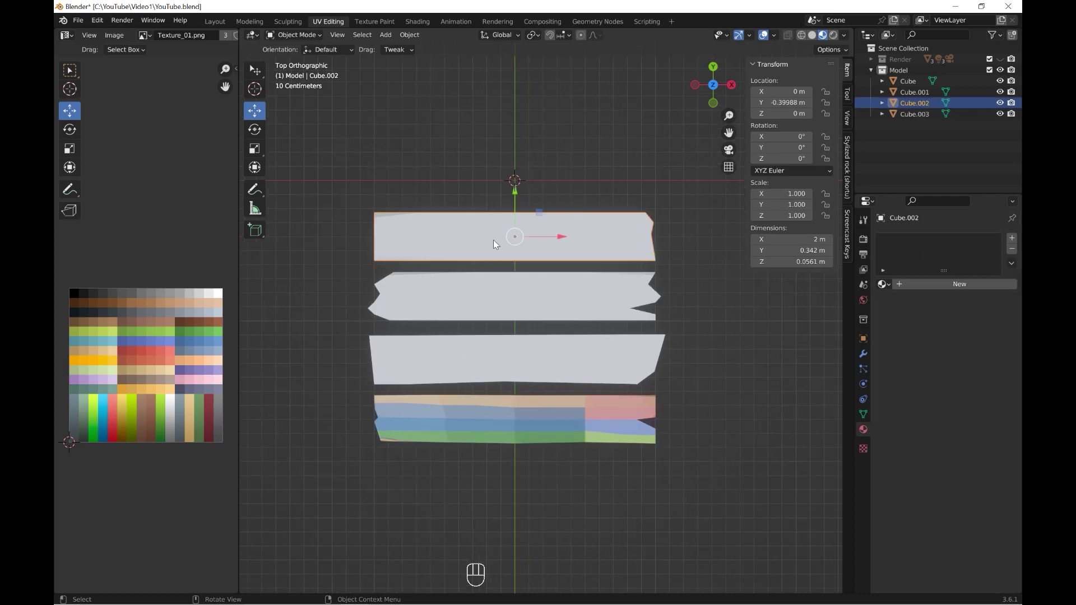
pyautogui.keyDown('shift'); pyautogui.click(507, 305); pyautogui.keyUp('shift')
pyautogui.keyDown('shift'); pyautogui.click(508, 358); pyautogui.keyUp('shift')
pyautogui.keyDown('shift'); pyautogui.click(532, 425); pyautogui.keyUp('shift')
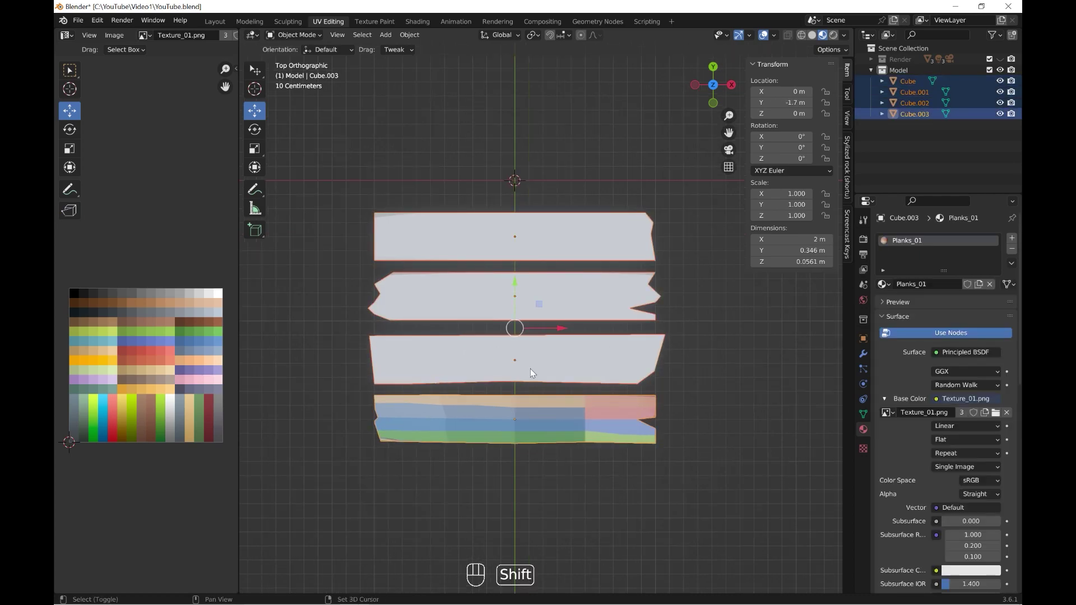
pyautogui.click(410, 35)
pyautogui.moveTo(441, 259)
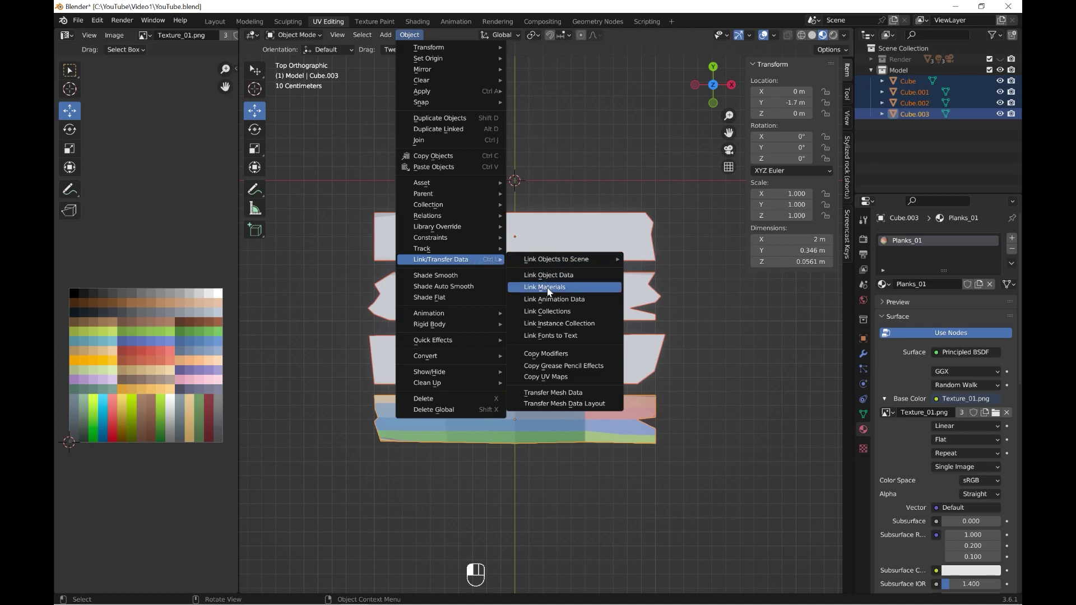
pyautogui.click(547, 288)
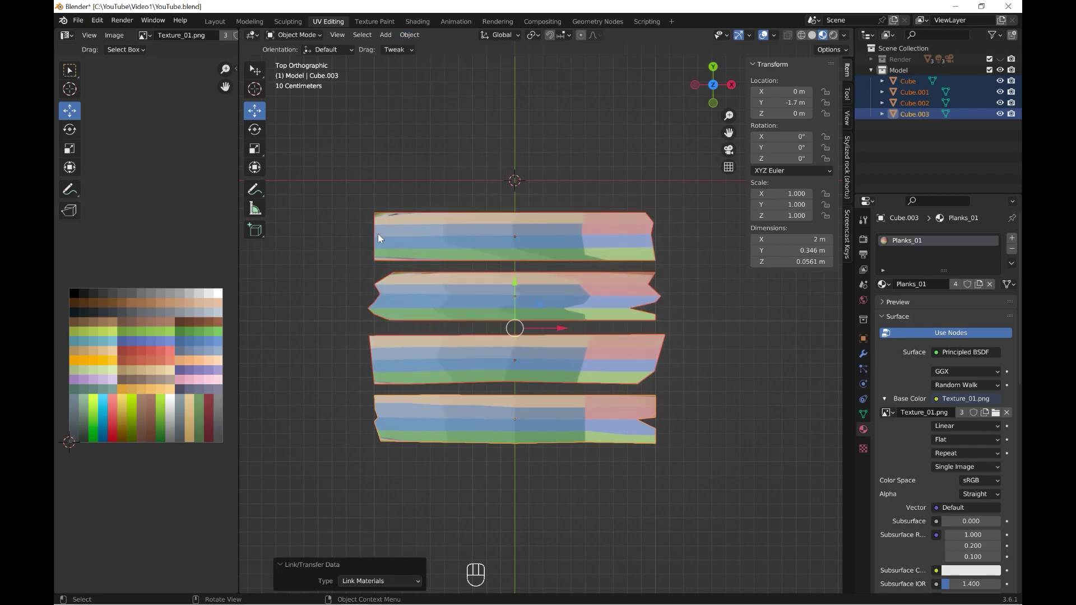
# Step: In top view, select all four planks and enter Edit Mode
pyautogui.moveTo(590, 330)
pyautogui.mouseDown(button='middle')
pyautogui.moveTo(587, 281)
pyautogui.moveTo(527, 317)
pyautogui.mouseUp(button='middle')
pyautogui.click(503, 339)
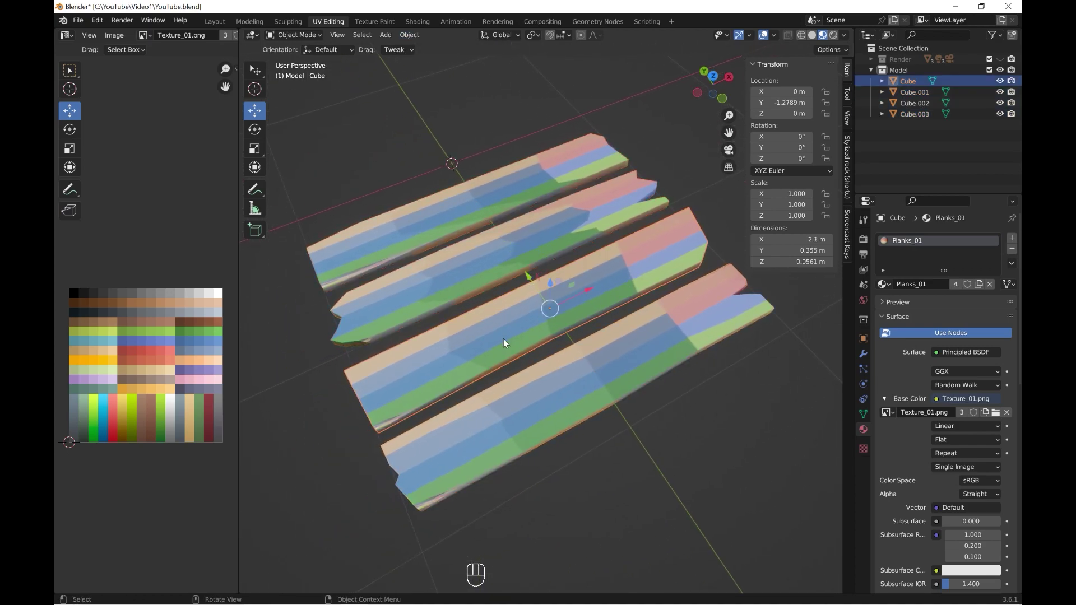
pyautogui.press('KP_7')
pyautogui.keyDown('shift'); pyautogui.click(537, 360); pyautogui.keyUp('shift')
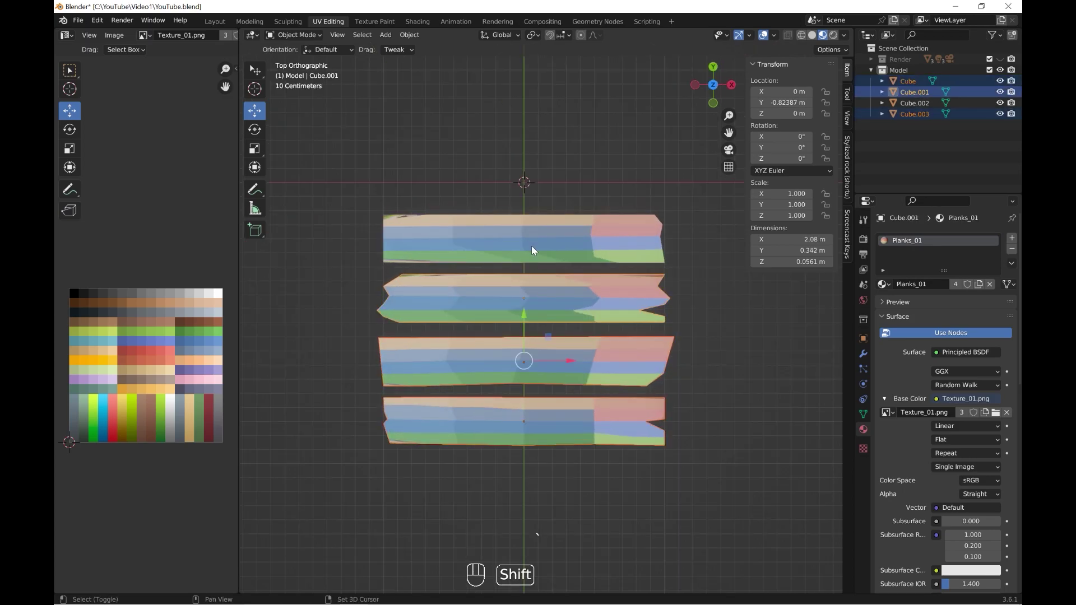
pyautogui.keyDown('shift'); pyautogui.click(532, 245); pyautogui.keyUp('shift')
pyautogui.click(311, 36)
pyautogui.click(291, 49)
# Step: Shrink all the planks' UVs to a tiny area and move them onto a brown palette shade
pyautogui.press('a')
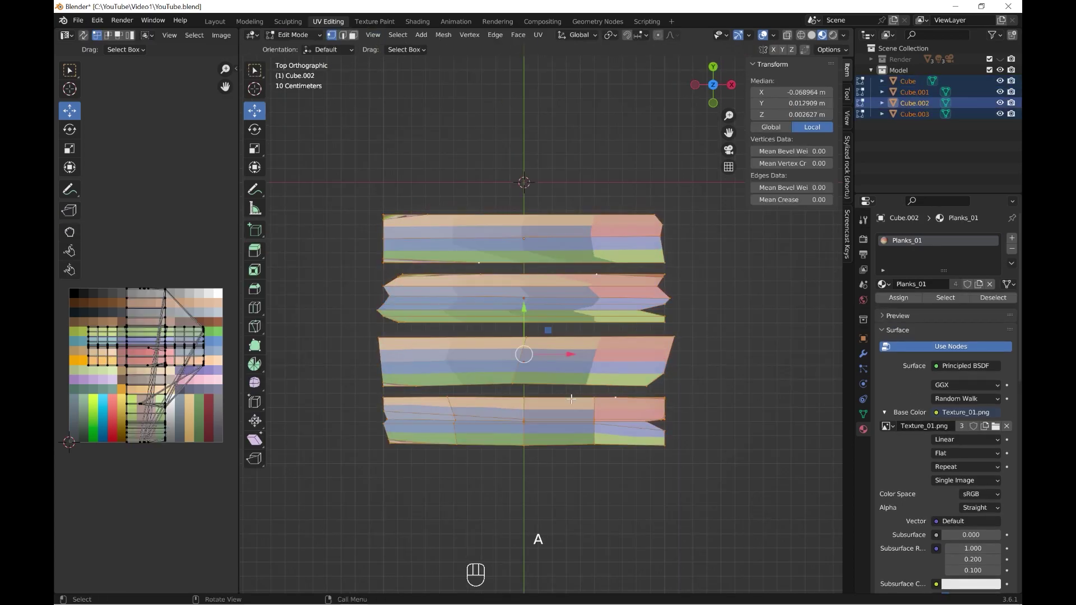
pyautogui.press('a')
pyautogui.press('s')
pyautogui.click(156, 383)
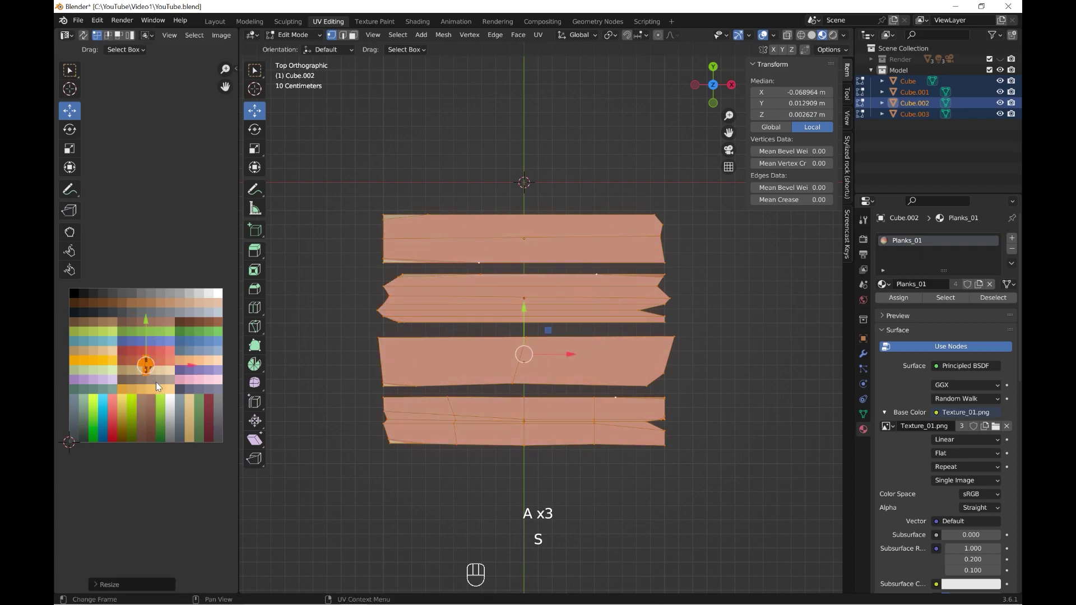
pyautogui.scroll(3, 156, 382)
pyautogui.press('s')
pyautogui.moveTo(142, 410)
pyautogui.mouseDown()
pyautogui.moveTo(140, 287)
pyautogui.moveTo(114, 283)
pyautogui.mouseUp()
# Step: Select and grow face strips on the second, third and fourth planks for re-colouring
pyautogui.click(353, 35)
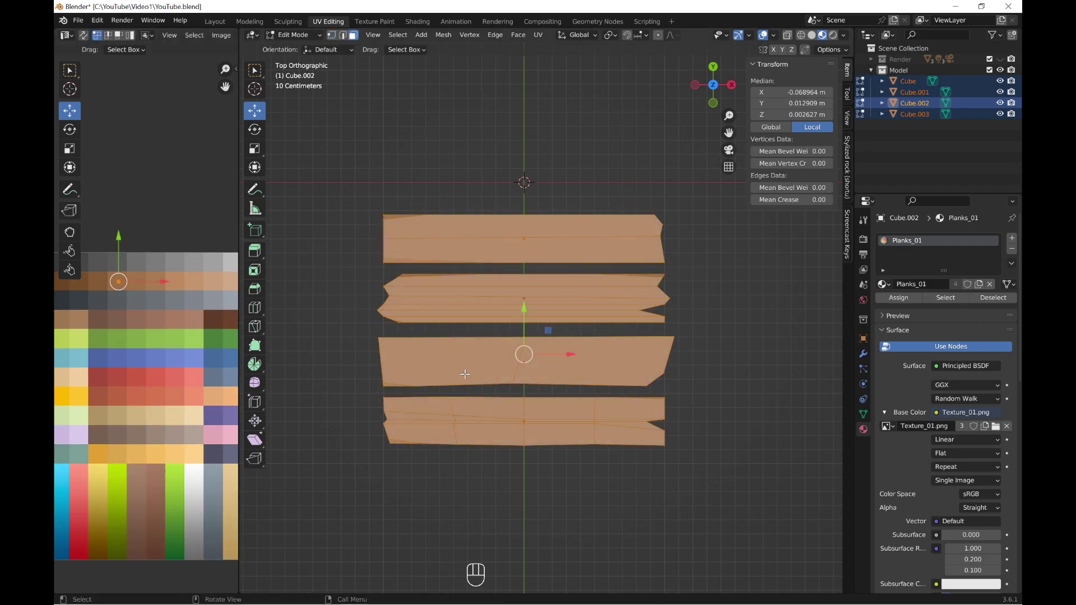
pyautogui.click(429, 313)
pyautogui.press('ctrl+KP_Add')
pyautogui.press('ctrl+KP_Add')
pyautogui.press('ctrl+KP_Add')
pyautogui.press('ctrl+KP_Add')
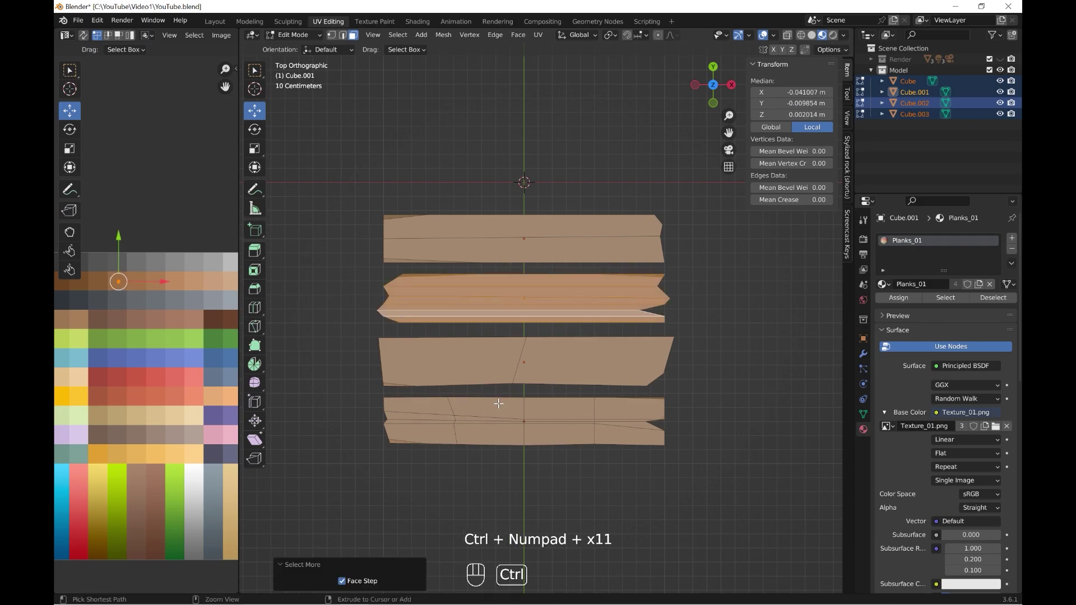
pyautogui.click(471, 355)
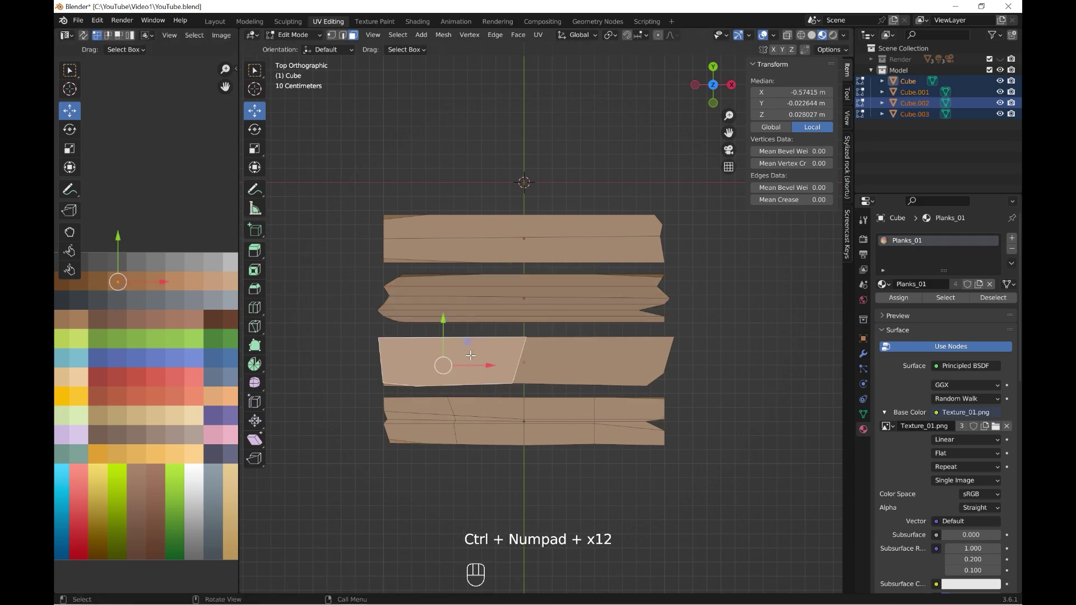
pyautogui.press('ctrl+KP_Add')
pyautogui.press('ctrl+KP_Add')
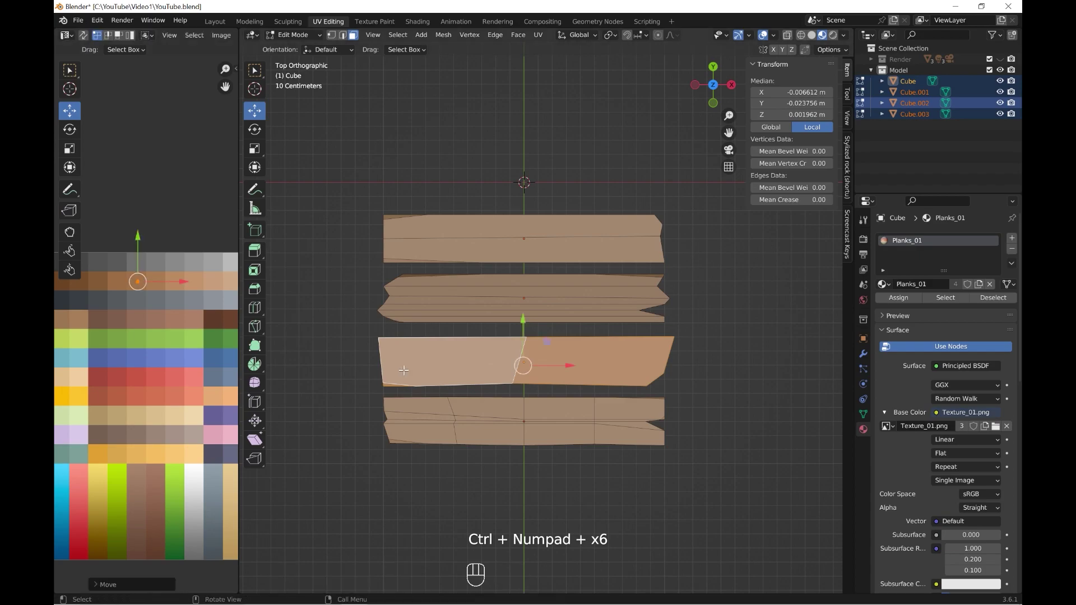
pyautogui.click(485, 404)
pyautogui.press('ctrl+KP_Add')
pyautogui.press('ctrl+KP_Add')
pyautogui.press('ctrl+KP_Add')
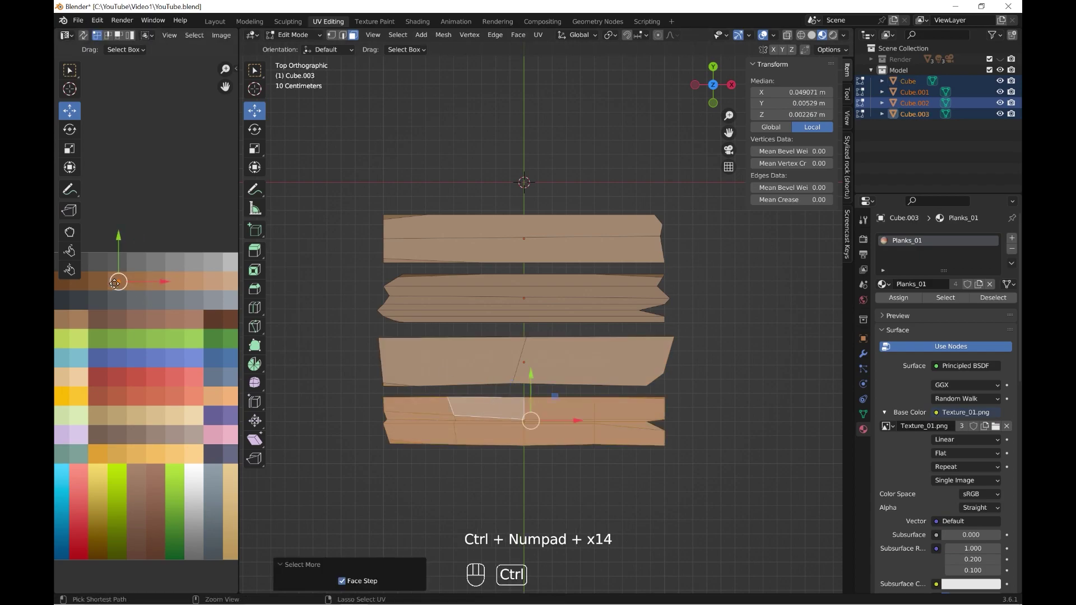
# Step: Back in Object Mode, select all four brown planks and move them upward along Y
pyautogui.press('Tab')
pyautogui.scroll(-3, 684, 314)
pyautogui.moveTo(684, 314); pyautogui.dragTo(674, 302, button='middle')
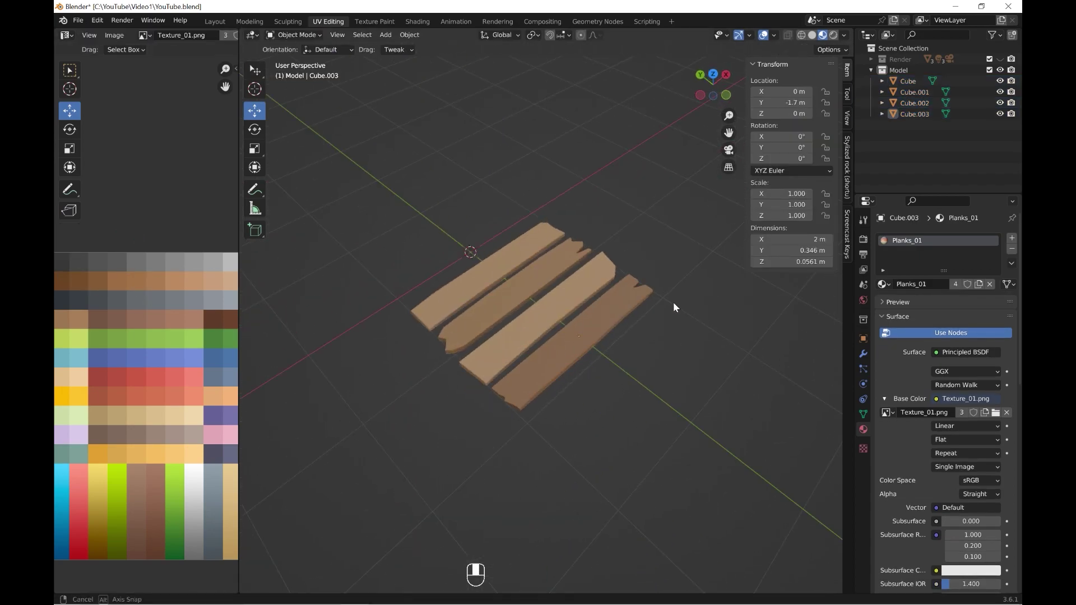
pyautogui.press('KP_7')
pyautogui.keyDown('shift'); pyautogui.click(542, 405); pyautogui.keyUp('shift')
pyautogui.keyDown('shift'); pyautogui.click(518, 339); pyautogui.keyUp('shift')
pyautogui.keyDown('shift'); pyautogui.click(509, 259); pyautogui.keyUp('shift')
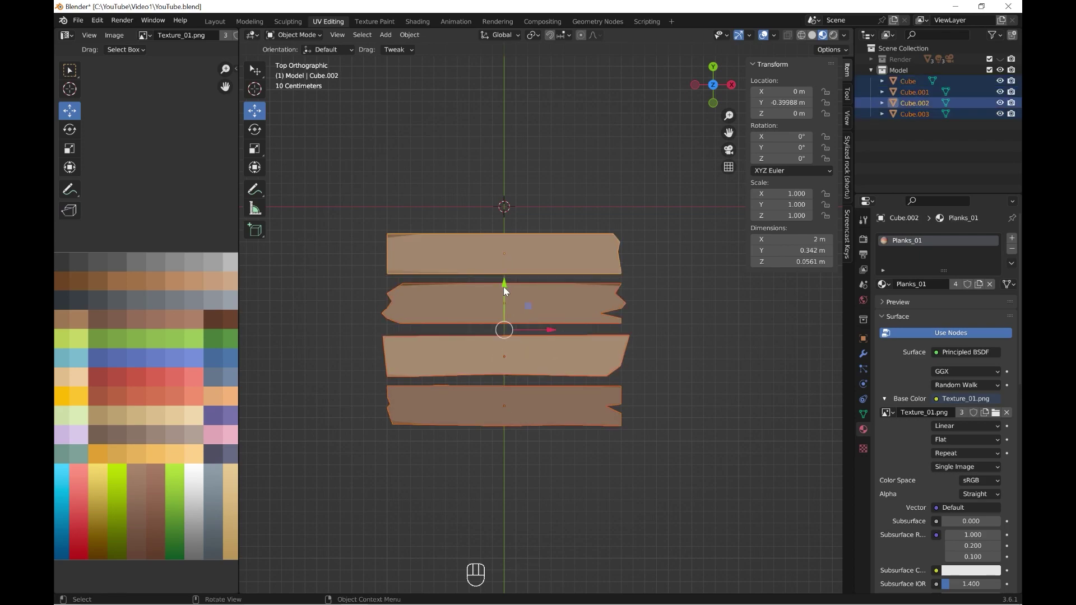
pyautogui.moveTo(503, 287); pyautogui.dragTo(503, 196)
pyautogui.moveTo(559, 248); pyautogui.dragTo(597, 321, button='middle')
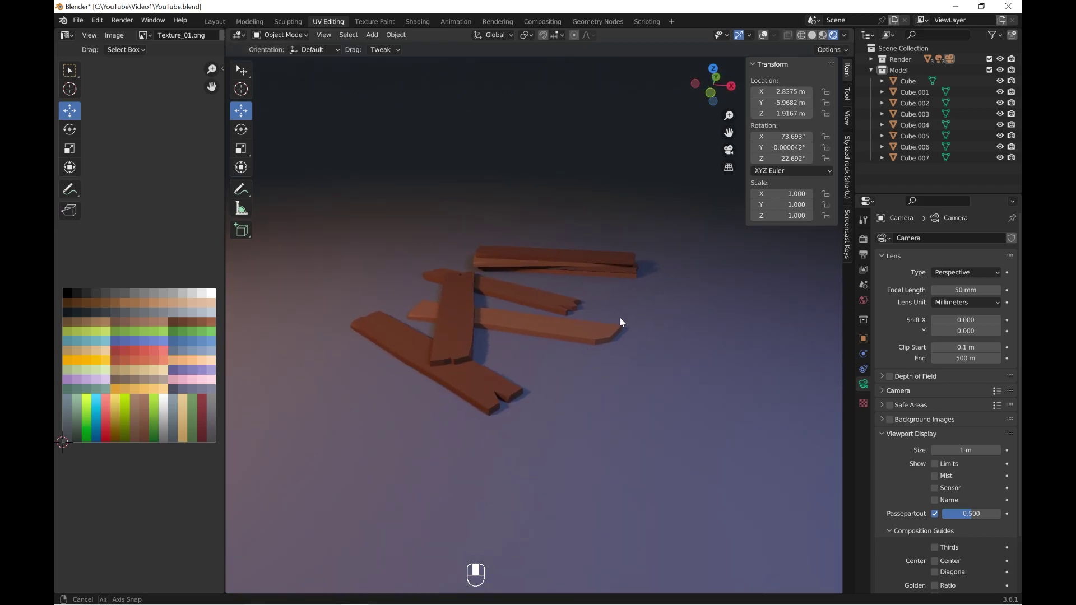
# Step: Orbit around the pile of planks to check the composition
pyautogui.moveTo(620, 318)
pyautogui.mouseDown(button='middle')
pyautogui.moveTo(643, 314)
pyautogui.moveTo(681, 342)
pyautogui.moveTo(680, 360)
pyautogui.mouseUp(button='middle')
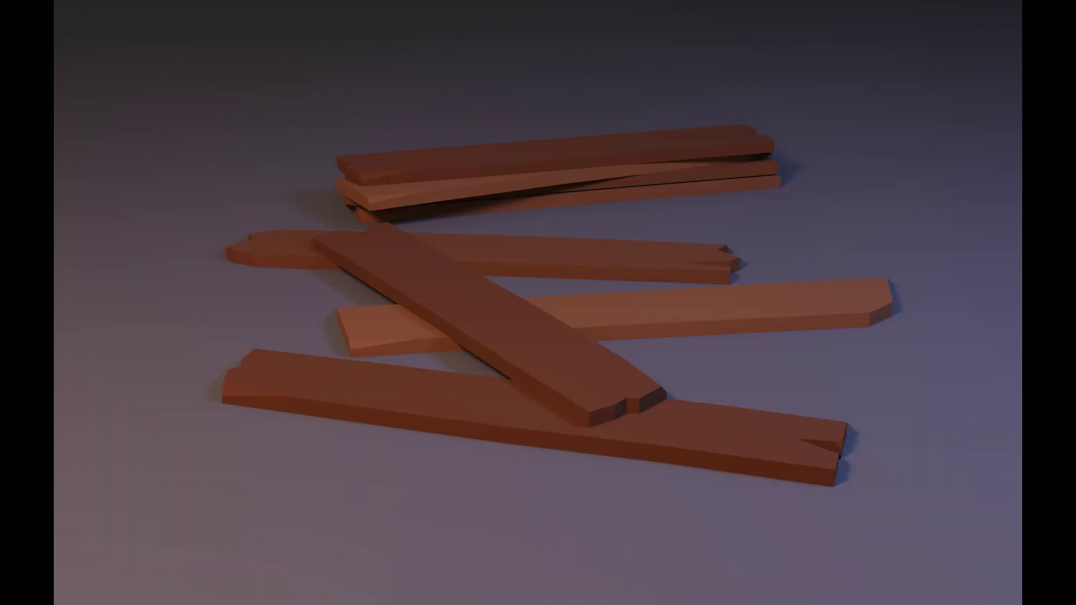